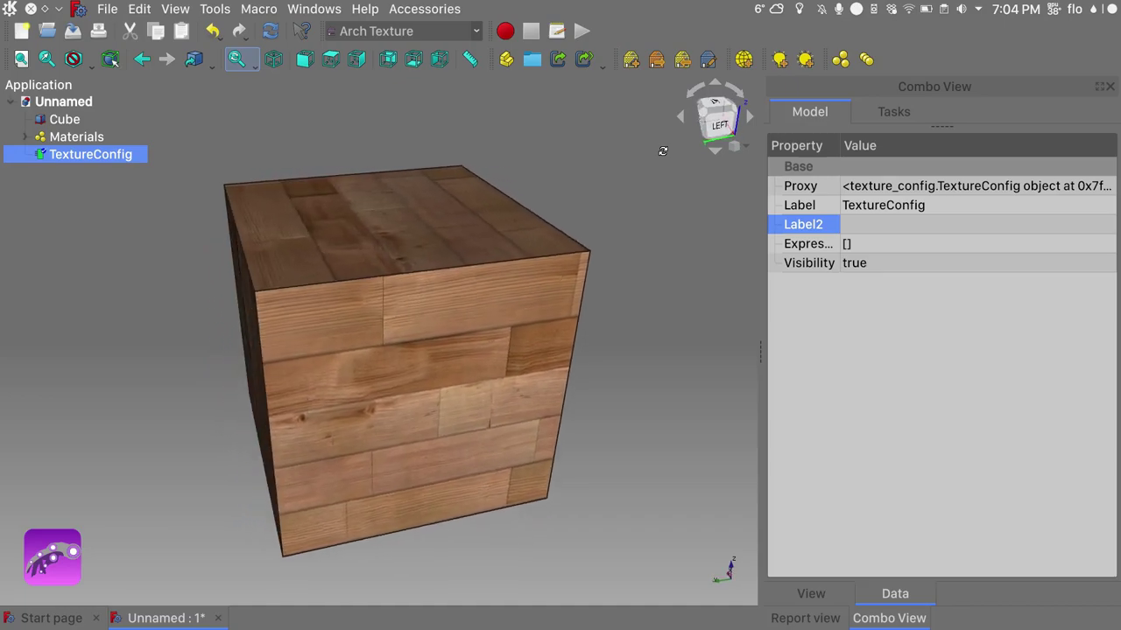
Switch to Firefox and scroll the ArchTextures README down to its expandable how-to-add-textures section
key("alt+Tab")
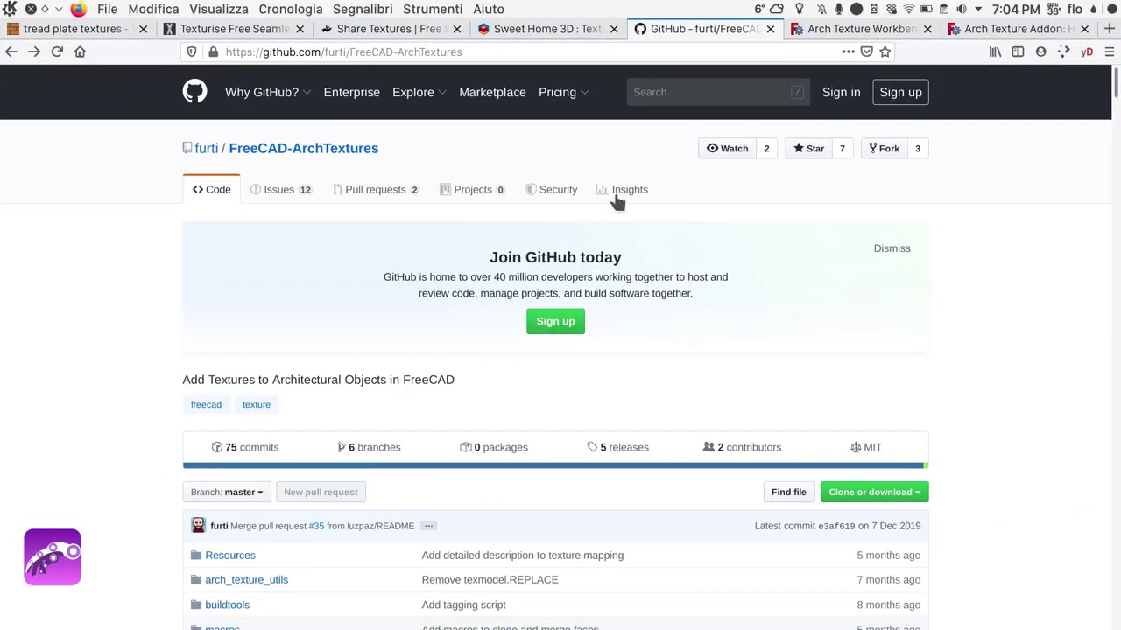
scroll(656, 175, "down", 5)
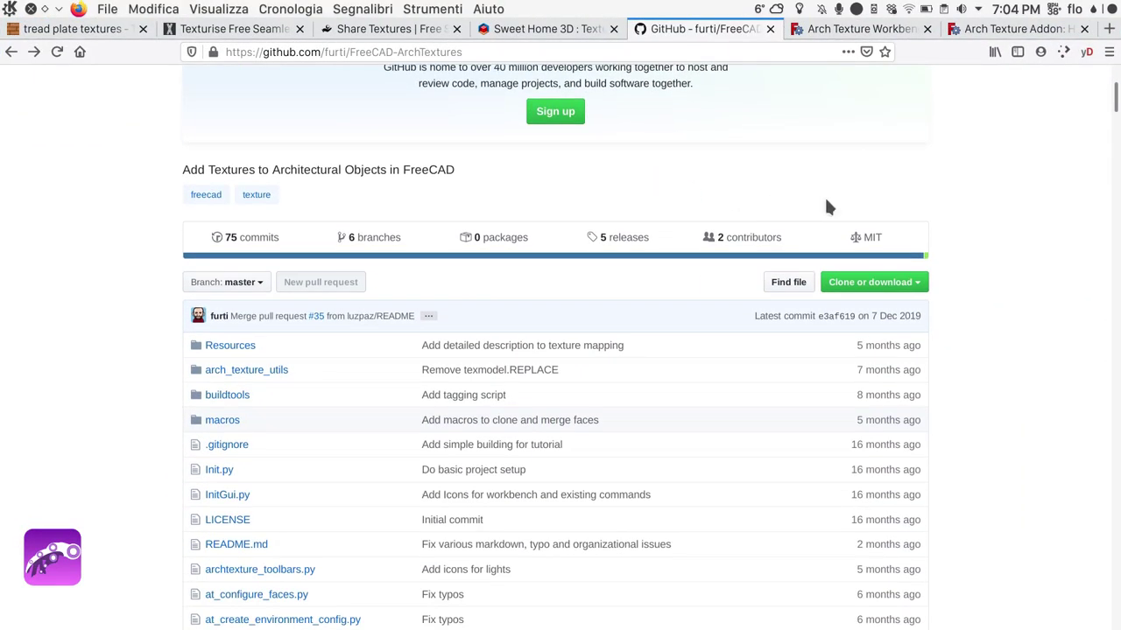
scroll(995, 237, "down", 10)
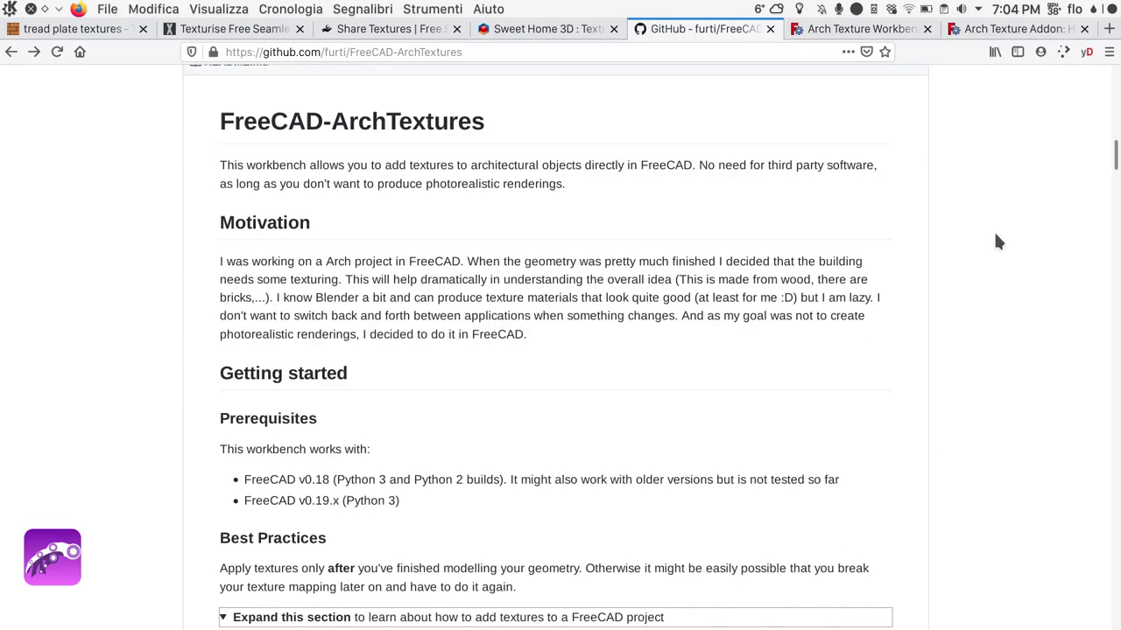
scroll(995, 239, "down", 8)
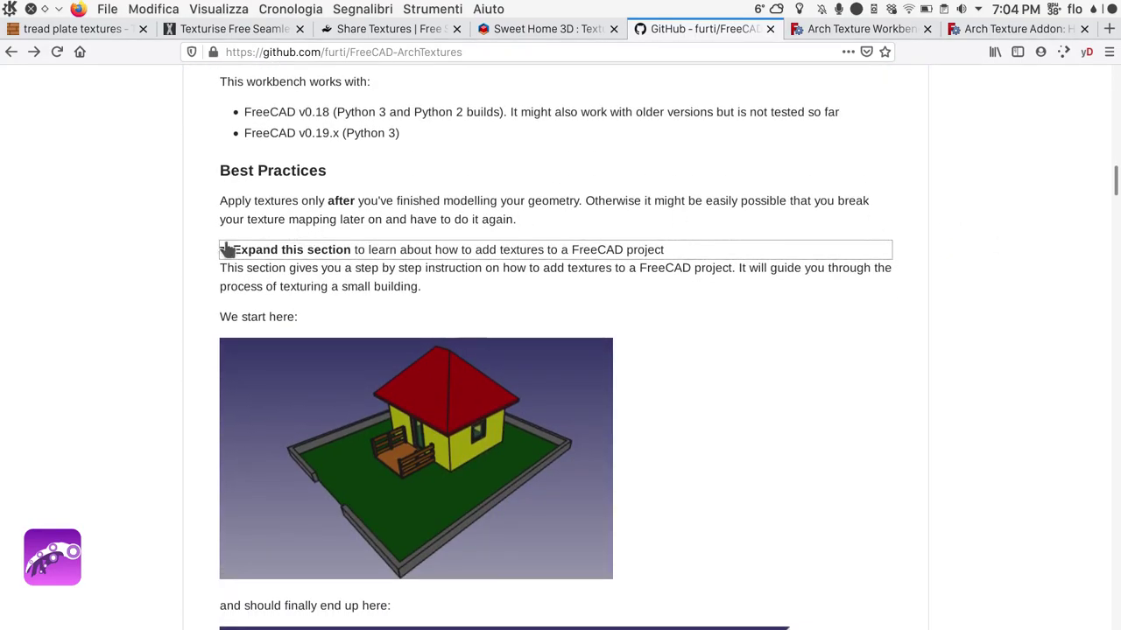
left_click(223, 252)
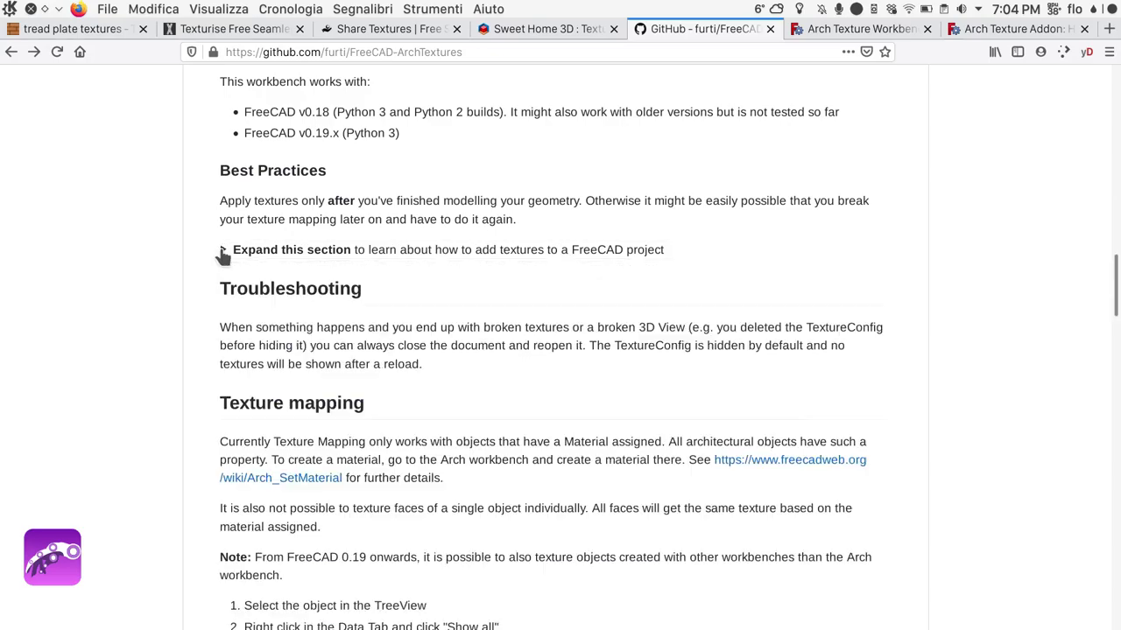
left_click(222, 252)
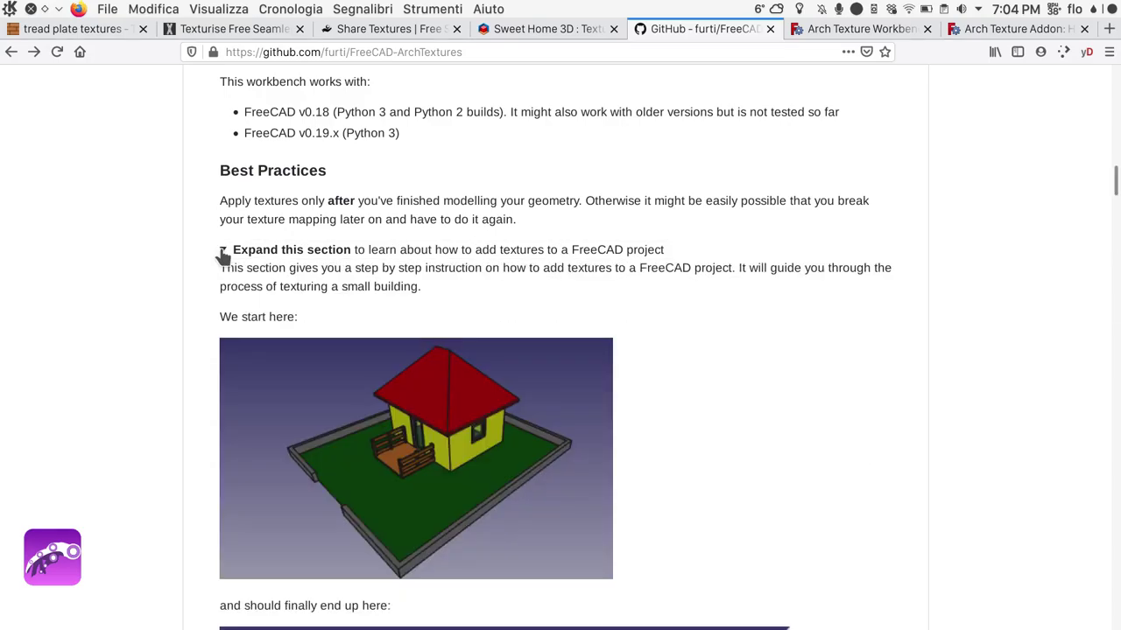
Read to the end of the README and open the Arch Texture Workbench forum topic
scroll(193, 267, "down", 4)
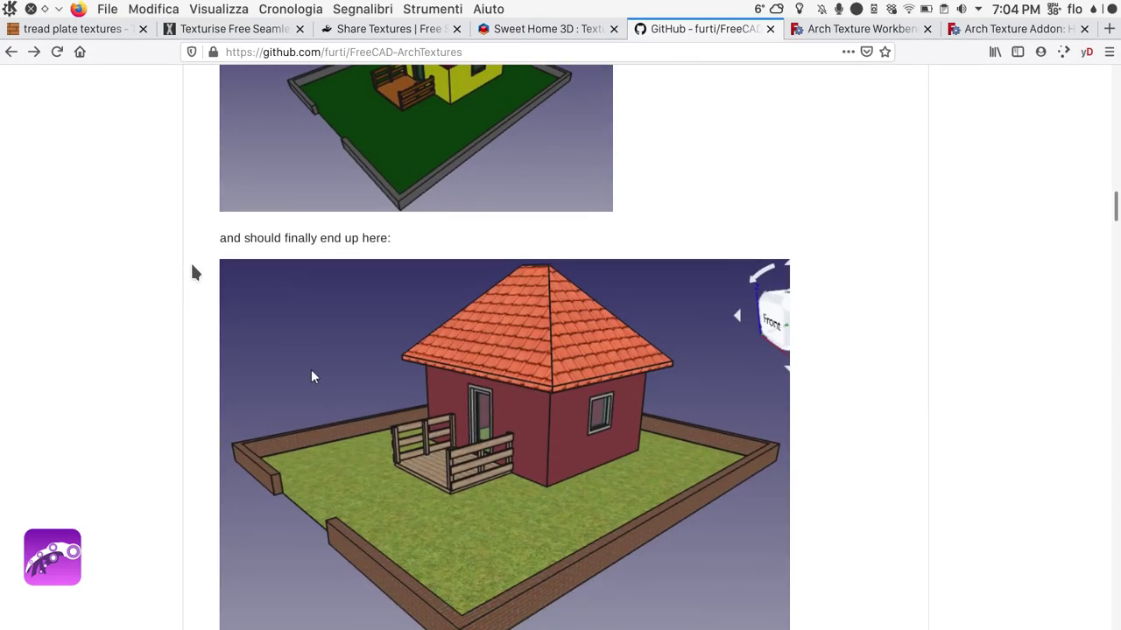
scroll(195, 272, "down", 3)
scroll(194, 273, "down", 10)
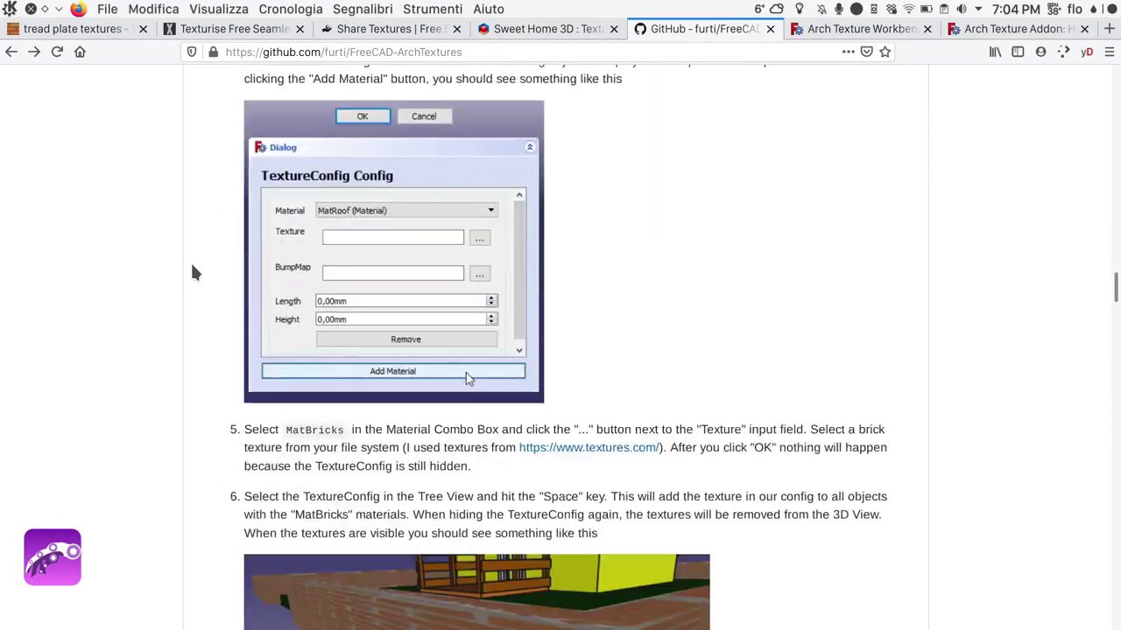
scroll(193, 271, "down", 20)
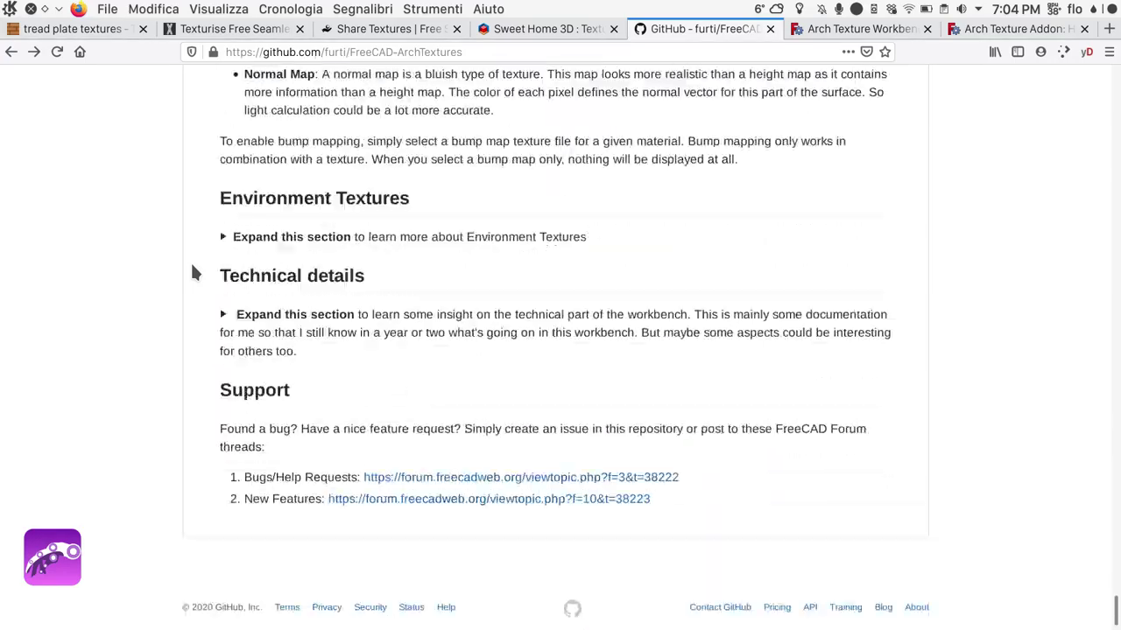
scroll(191, 269, "down", 1)
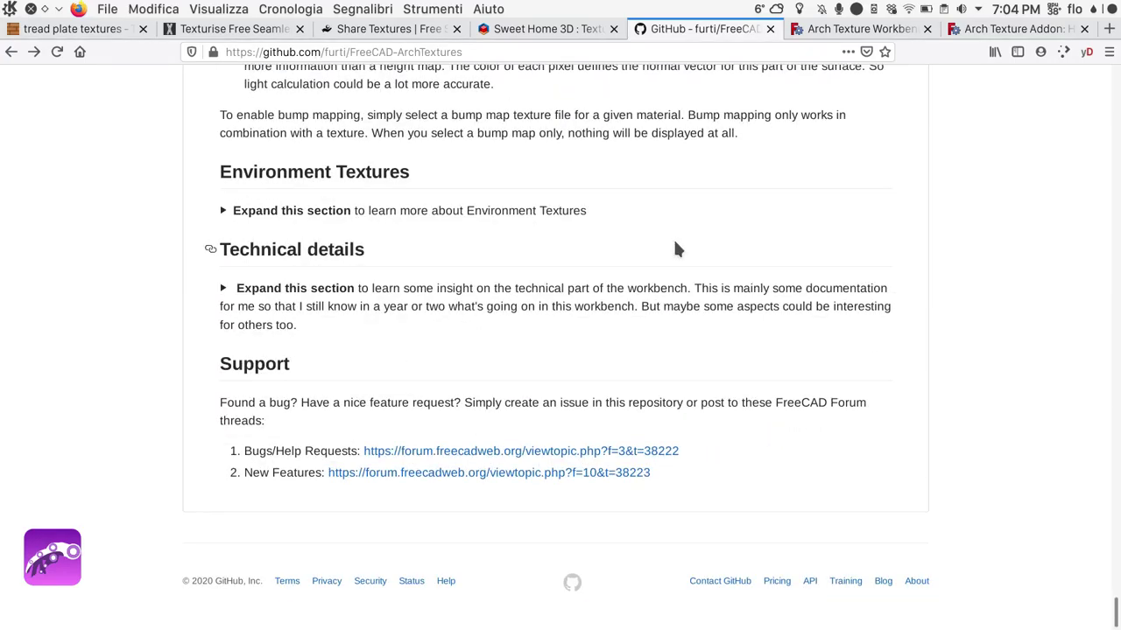
left_click(863, 29)
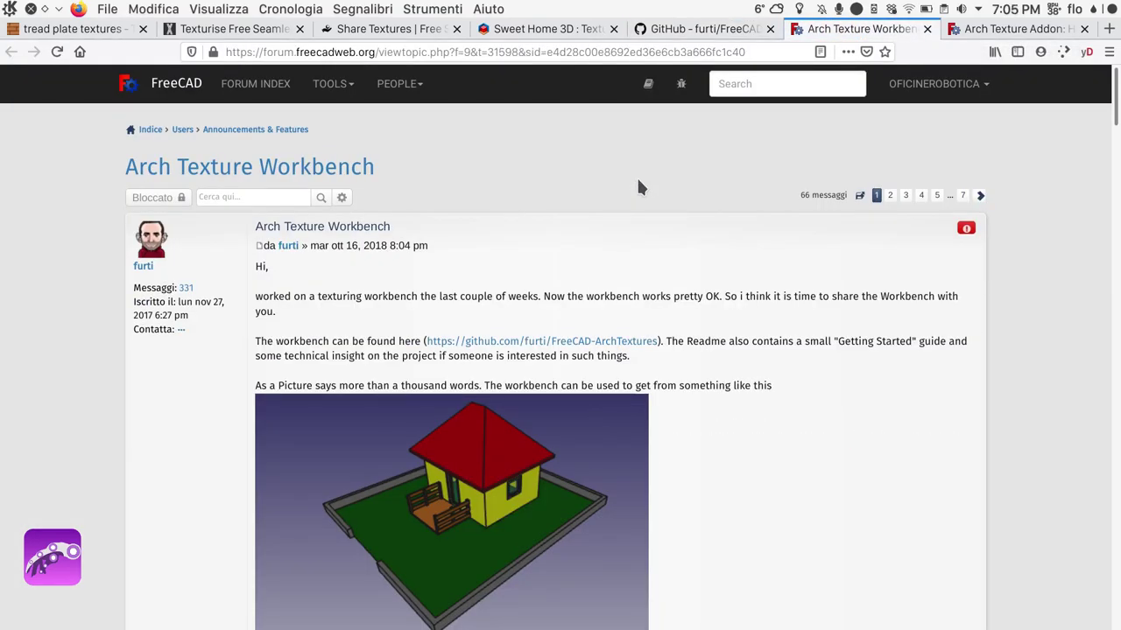
View the Arch Texture Addon help-requests thread, then the Sweet Home 3D free texture websites page
left_click(1007, 29)
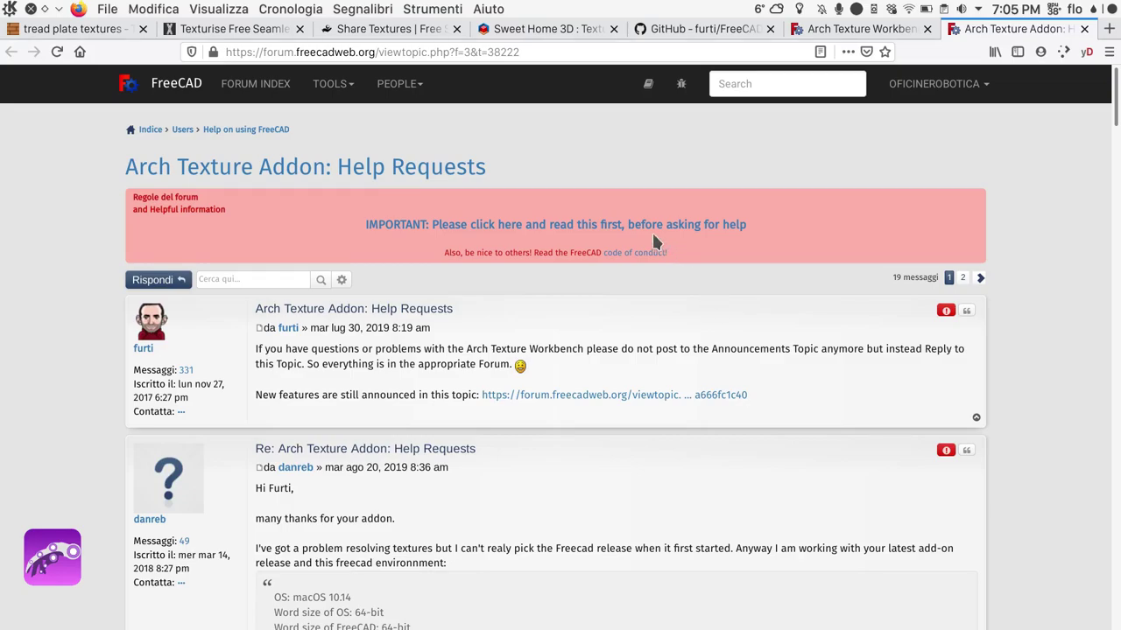
left_click(525, 28)
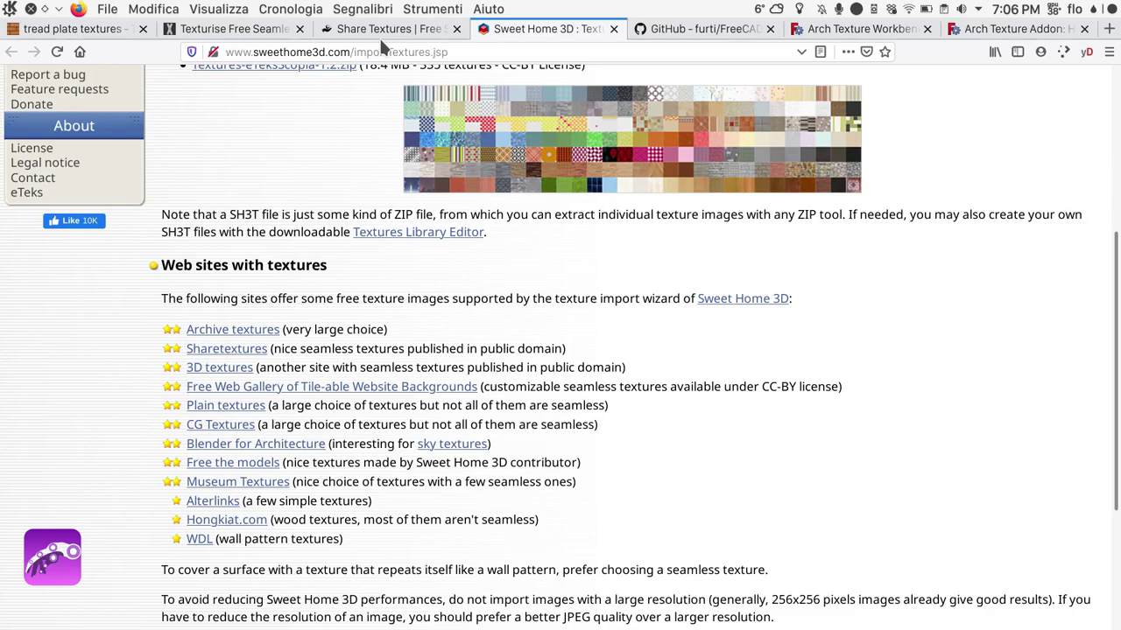
Revisit the Arch Texture Workbench forum topic and the Sweet Home 3D texture import page
left_click(840, 29)
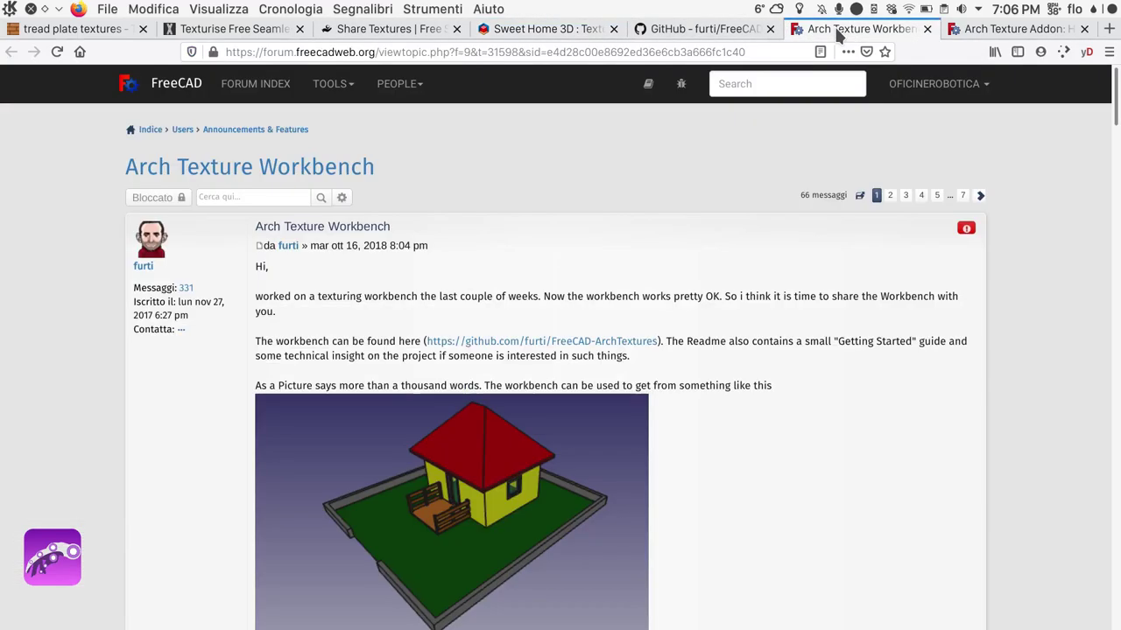
left_click(511, 31)
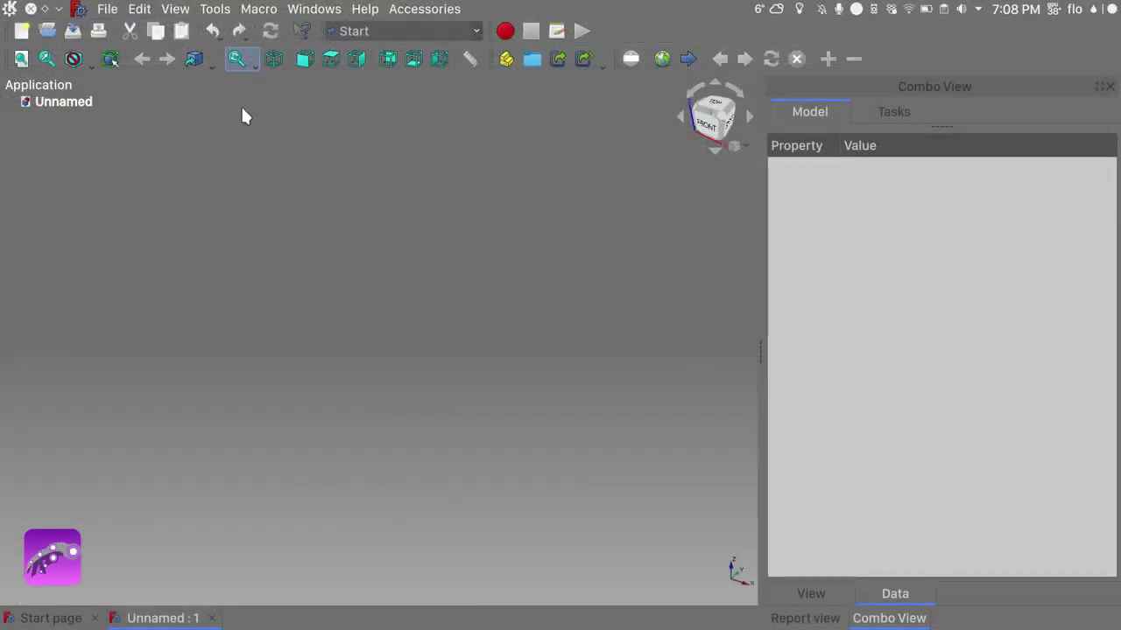
Install the ArchTextures workbench through the Addon Manager and restart FreeCAD
left_click(214, 11)
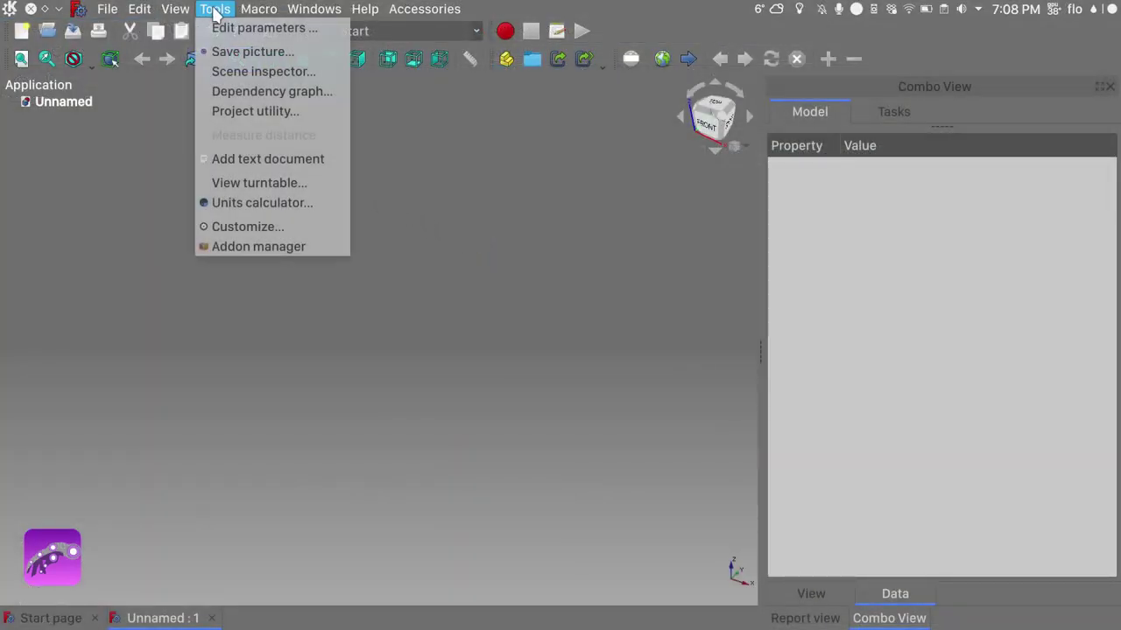
left_click(263, 247)
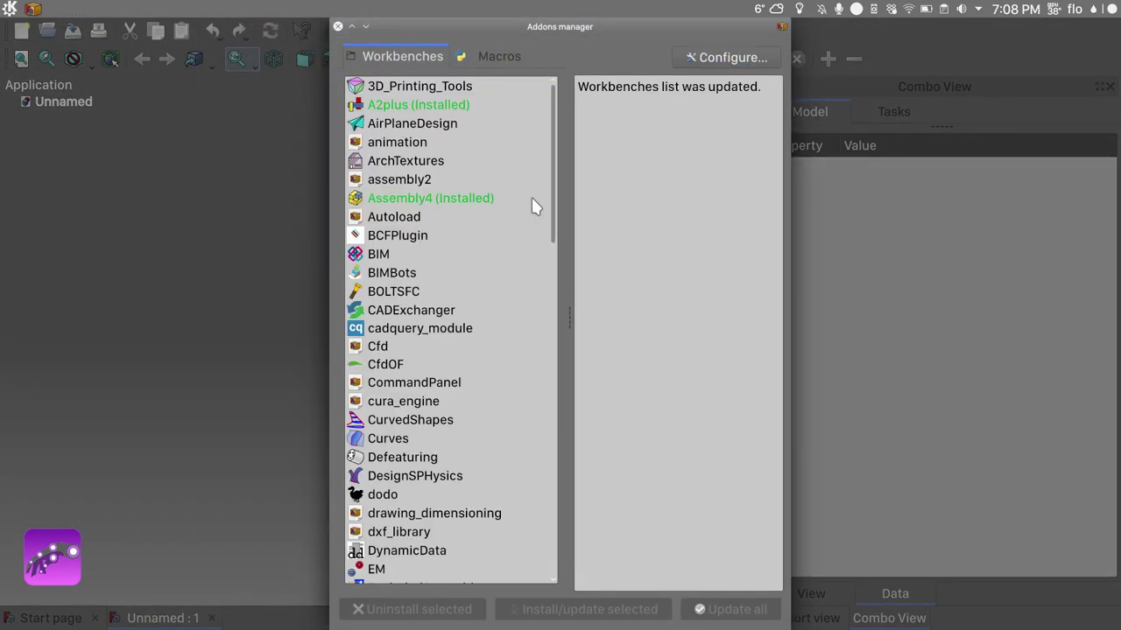
left_click(440, 163)
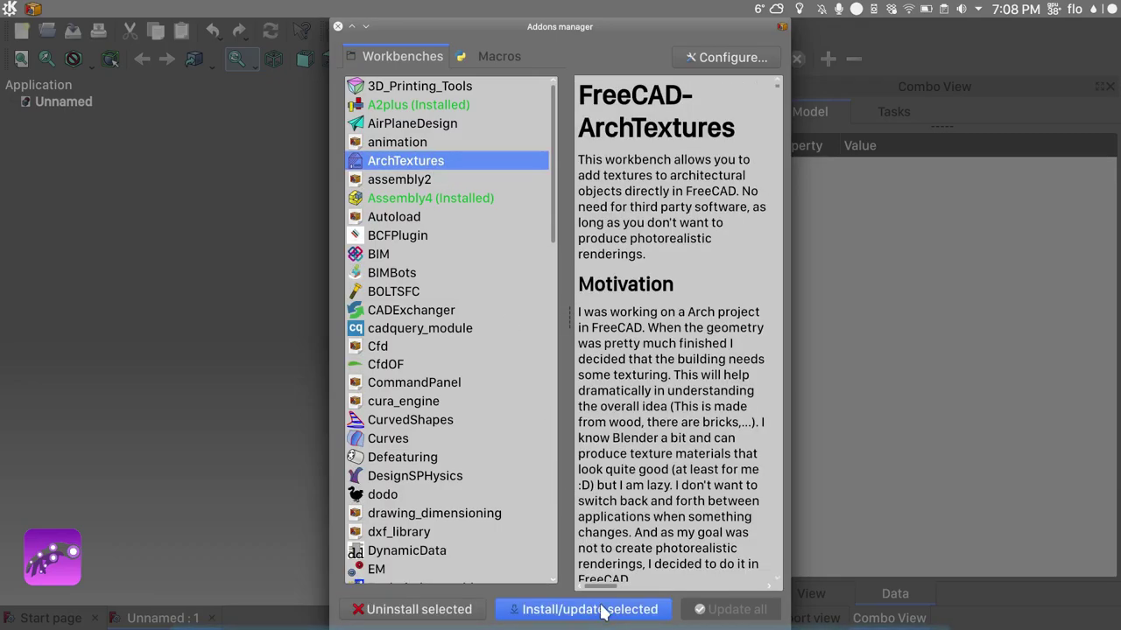
left_click(602, 610)
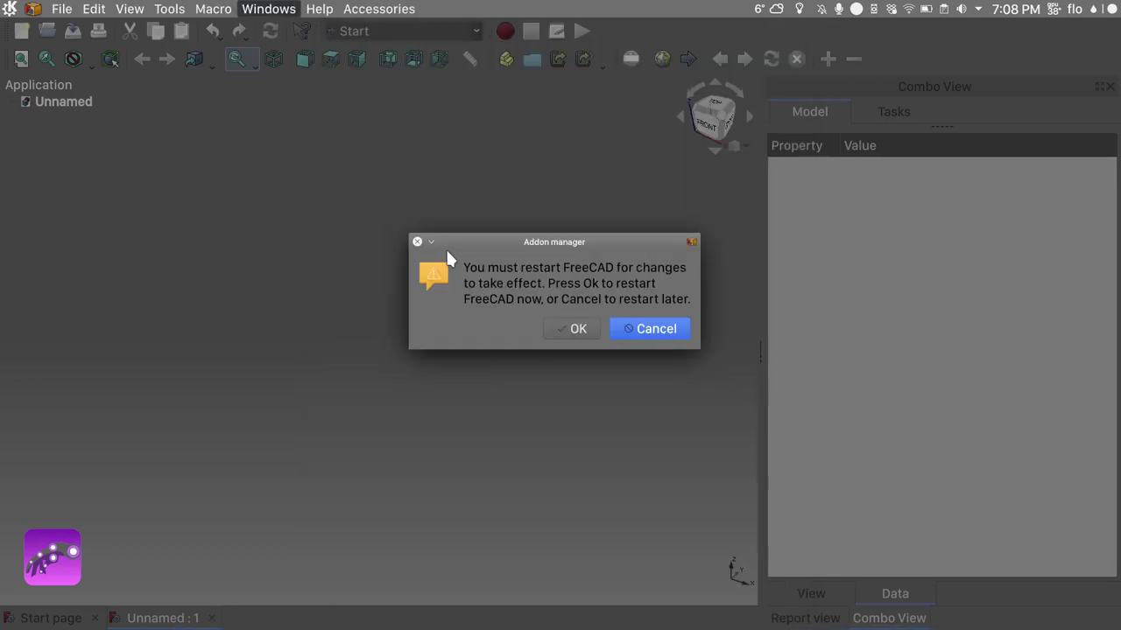
left_click(565, 333)
left_click(566, 332)
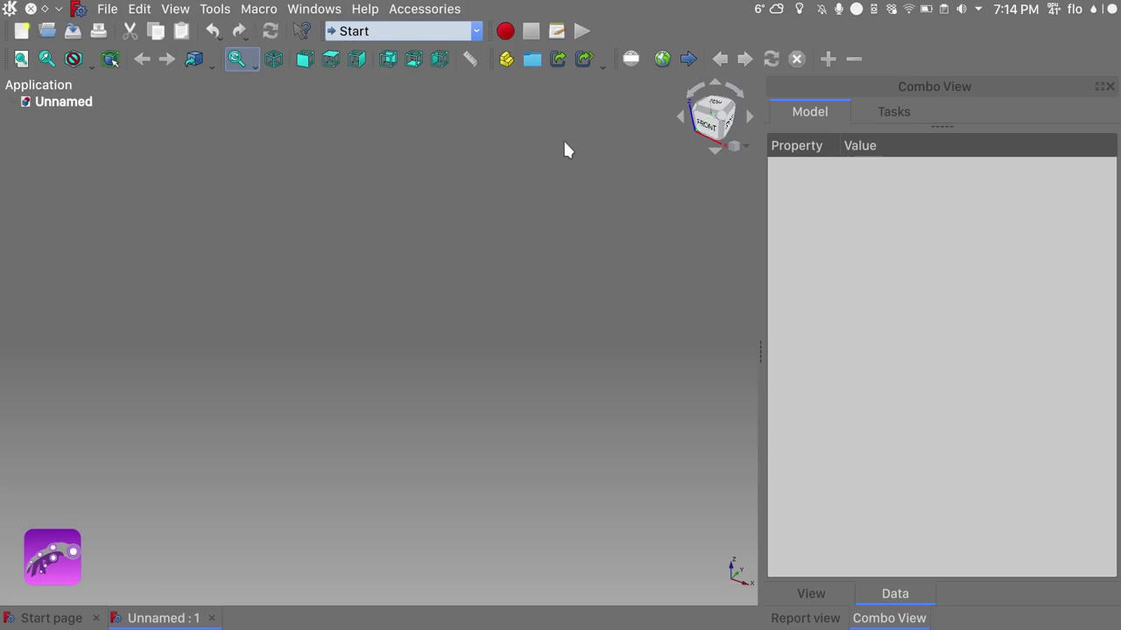
In the Arch Texture workbench, create a new Custom1 toolbar listing Arch commands in Customize
left_click(476, 32)
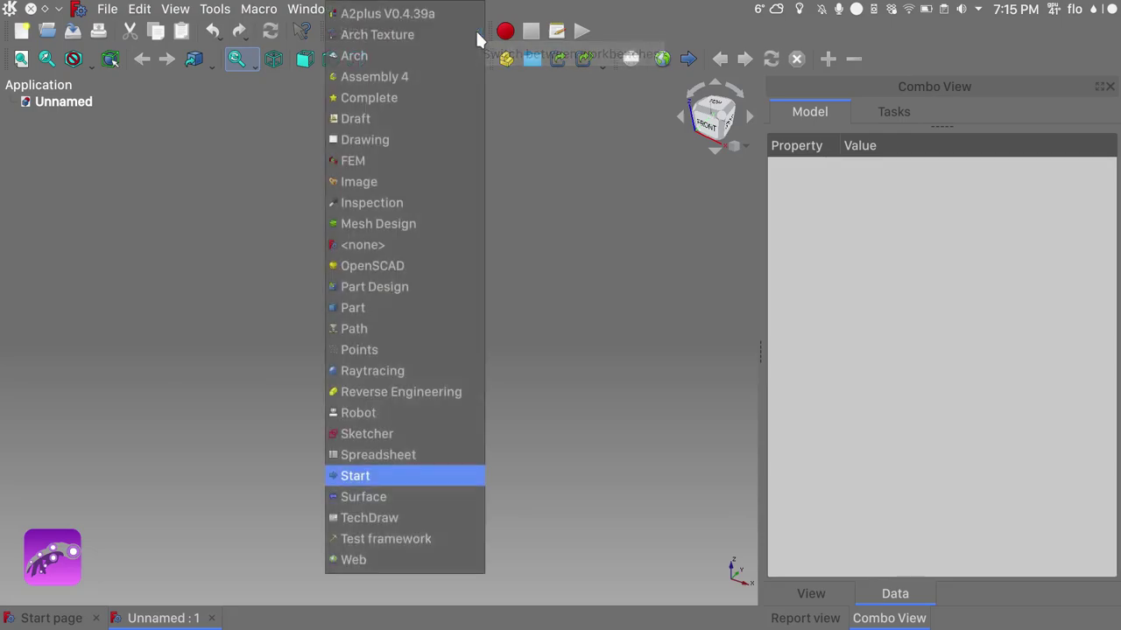
left_click(415, 34)
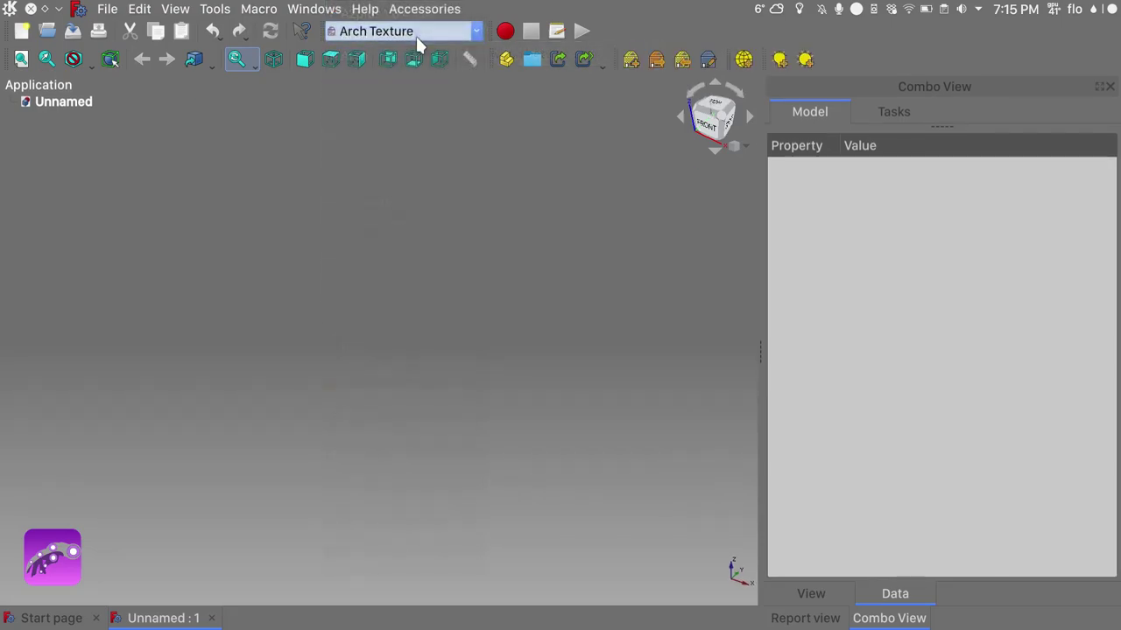
right_click(864, 50)
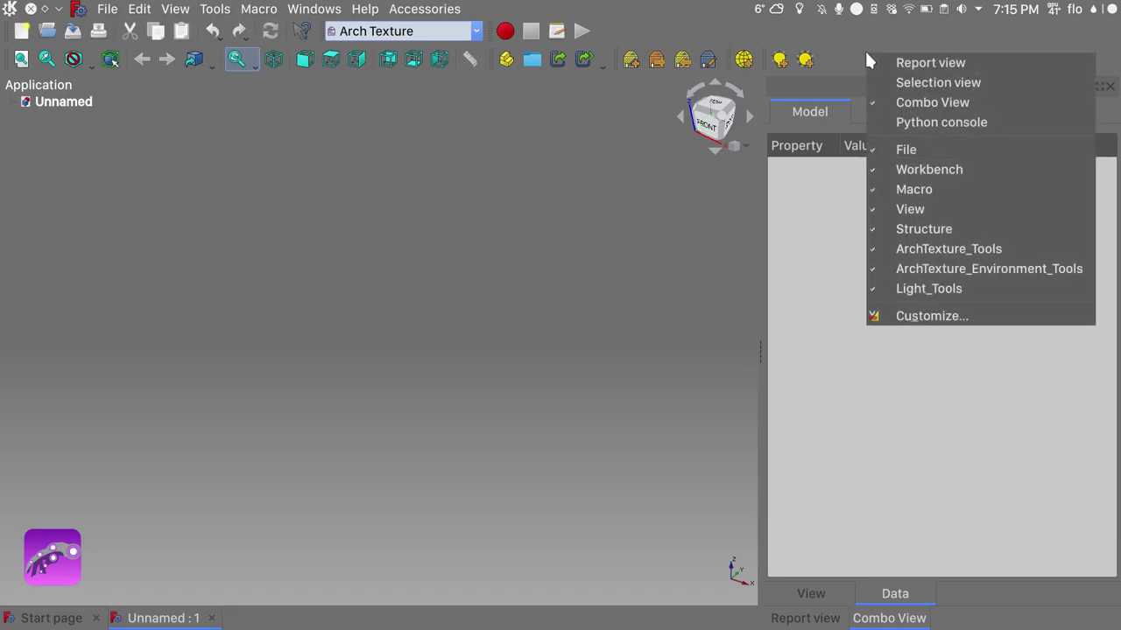
left_click(913, 317)
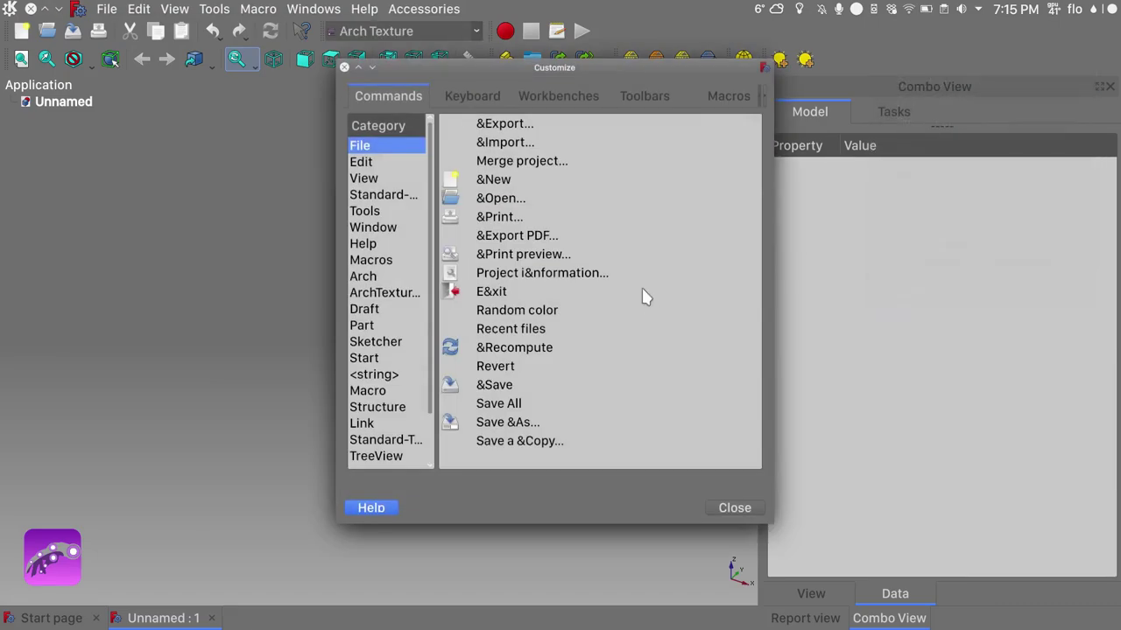
left_click(644, 98)
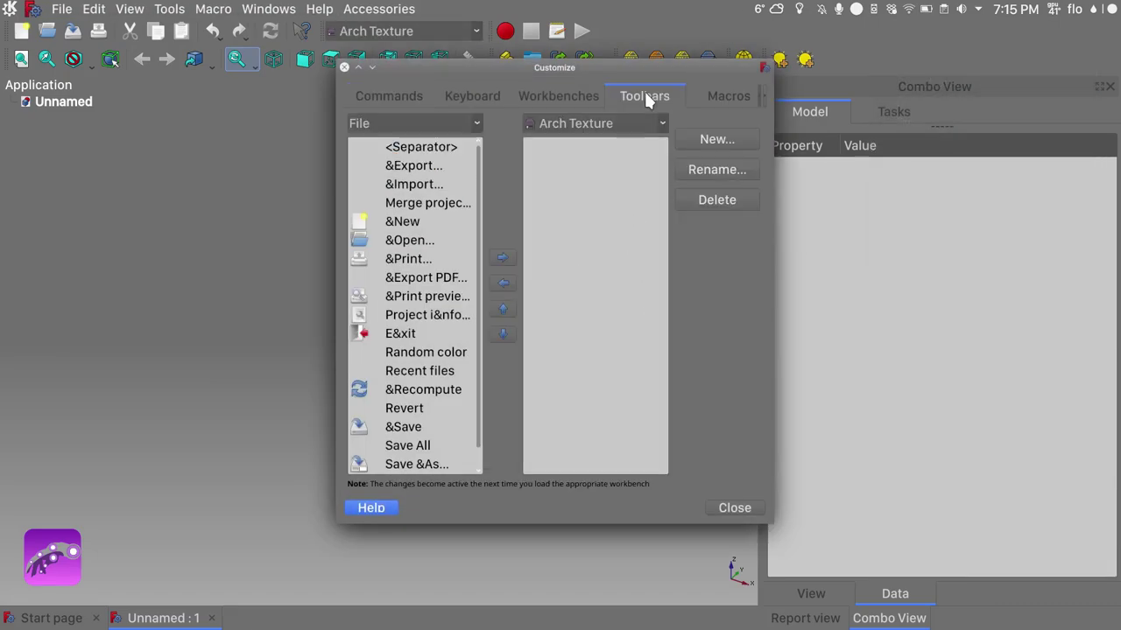
left_click(477, 124)
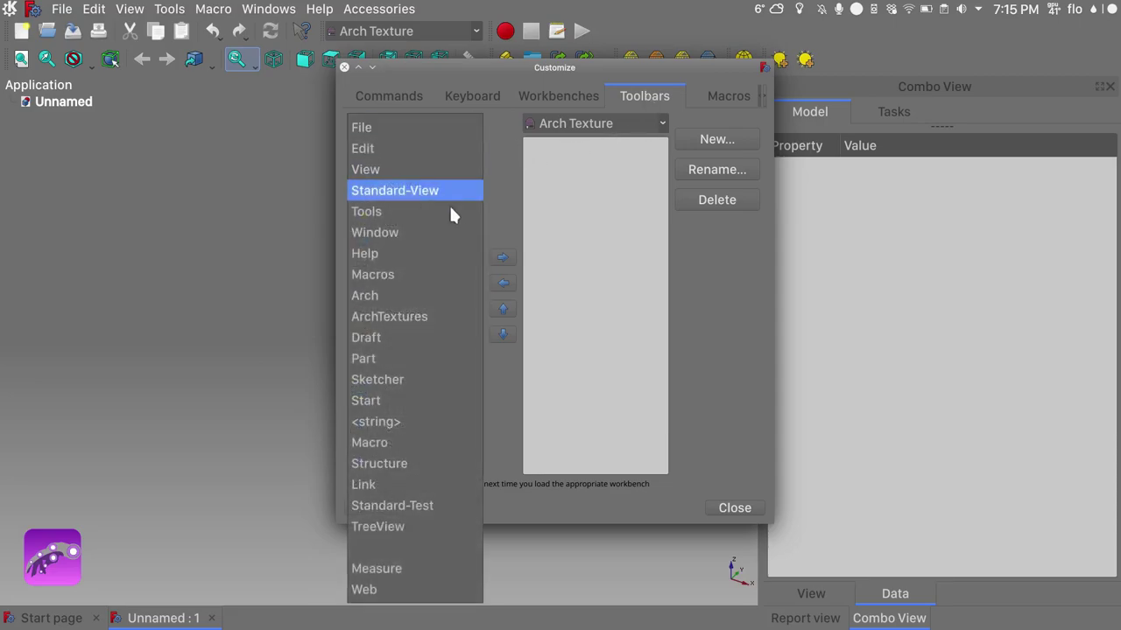
left_click(419, 295)
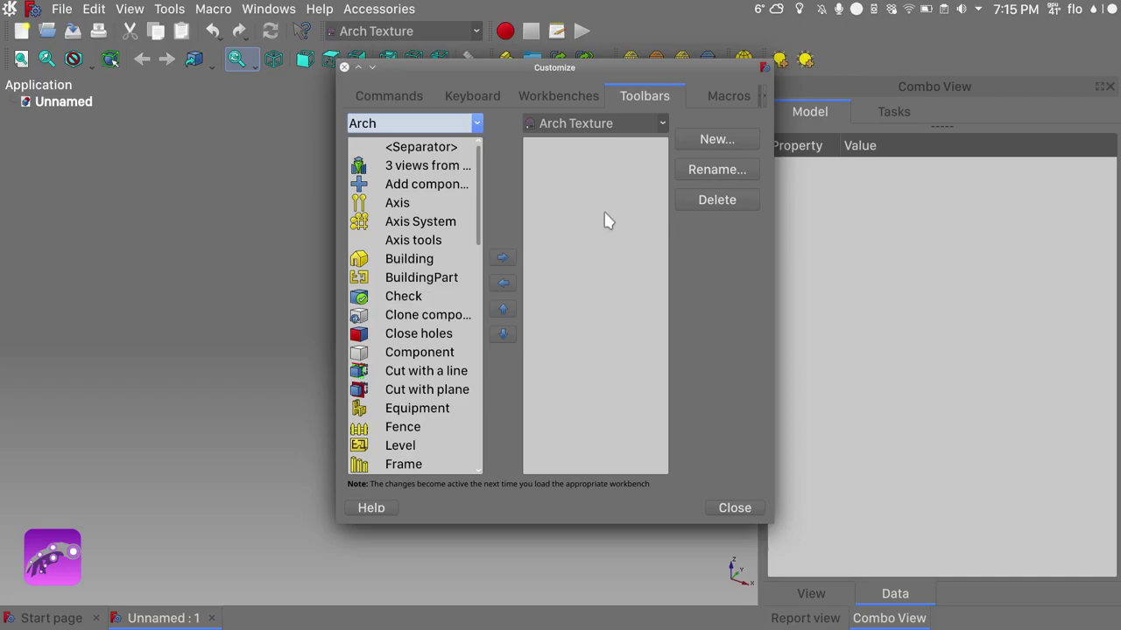
left_click(663, 124)
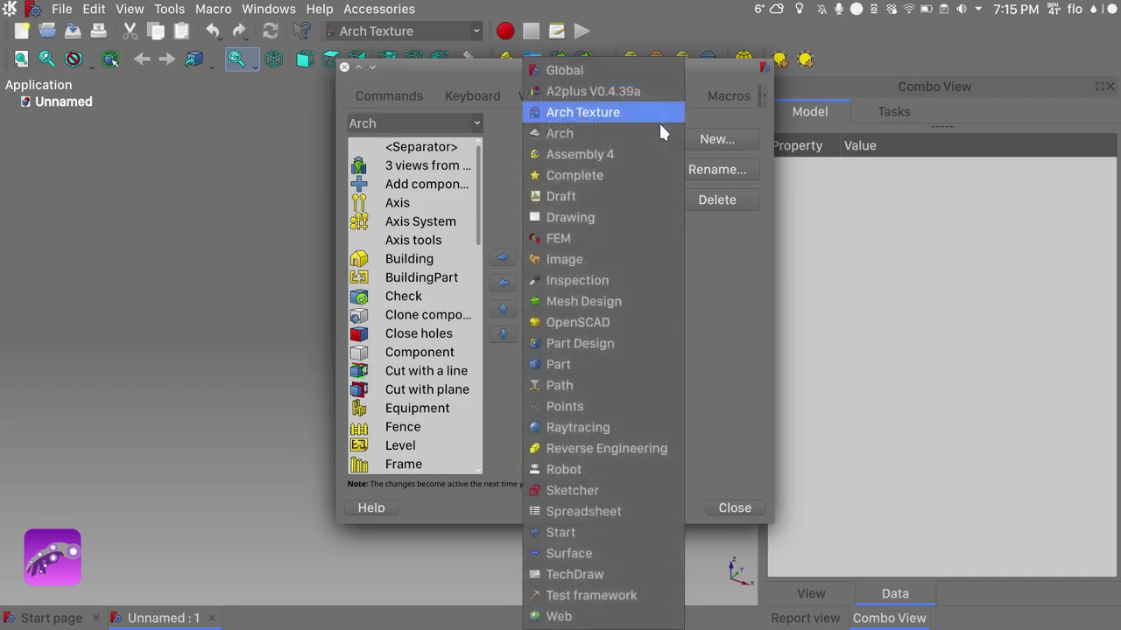
left_click(634, 113)
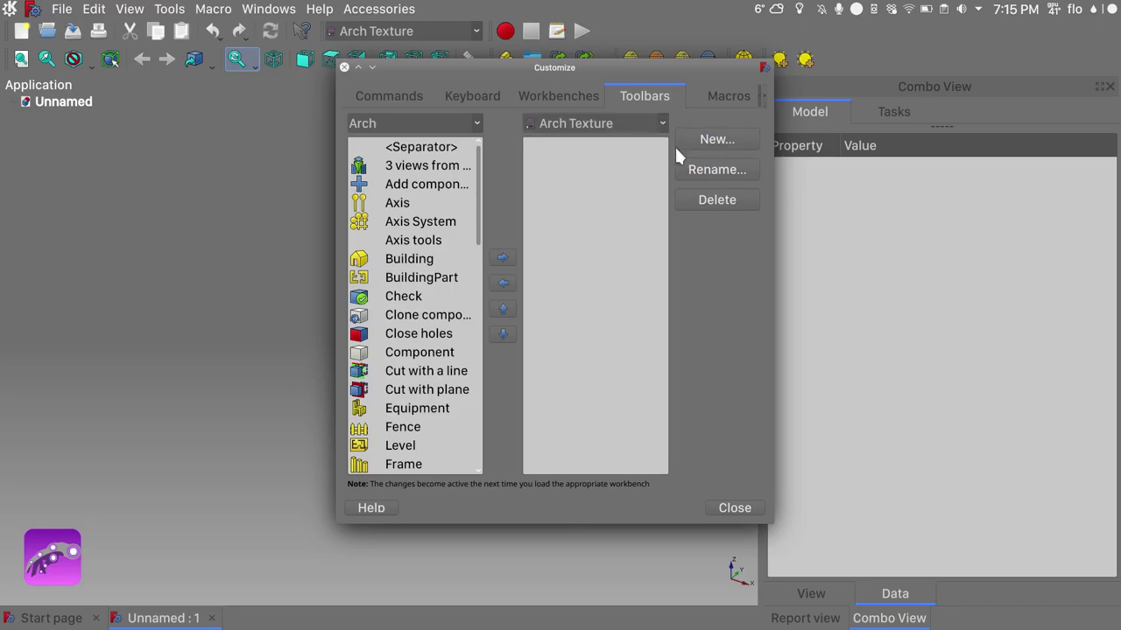
left_click(718, 142)
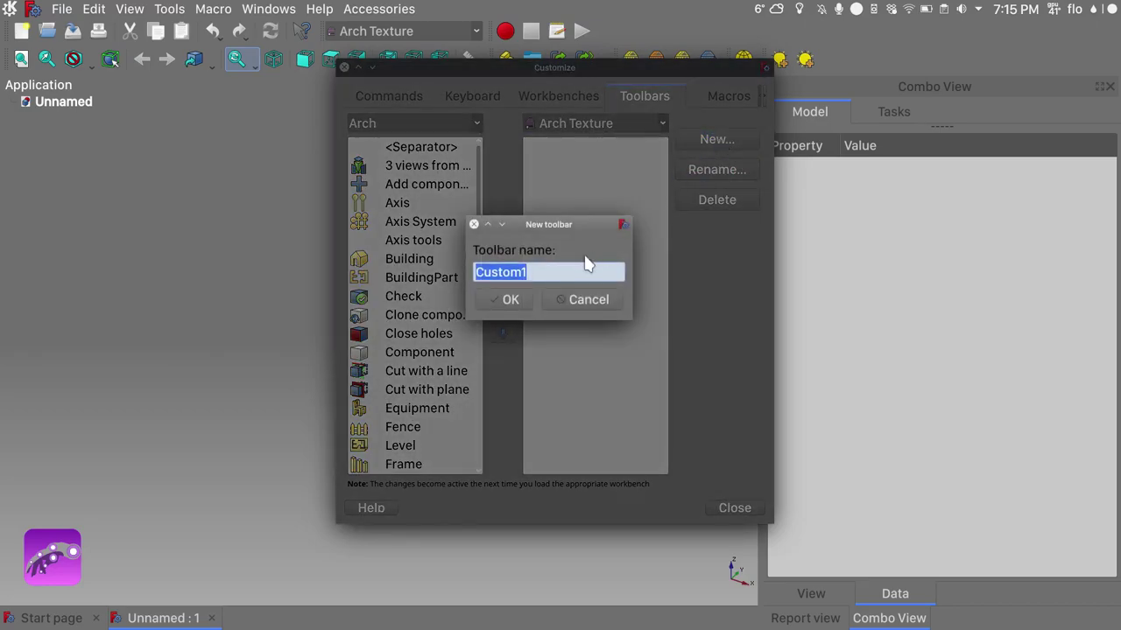
left_click(515, 299)
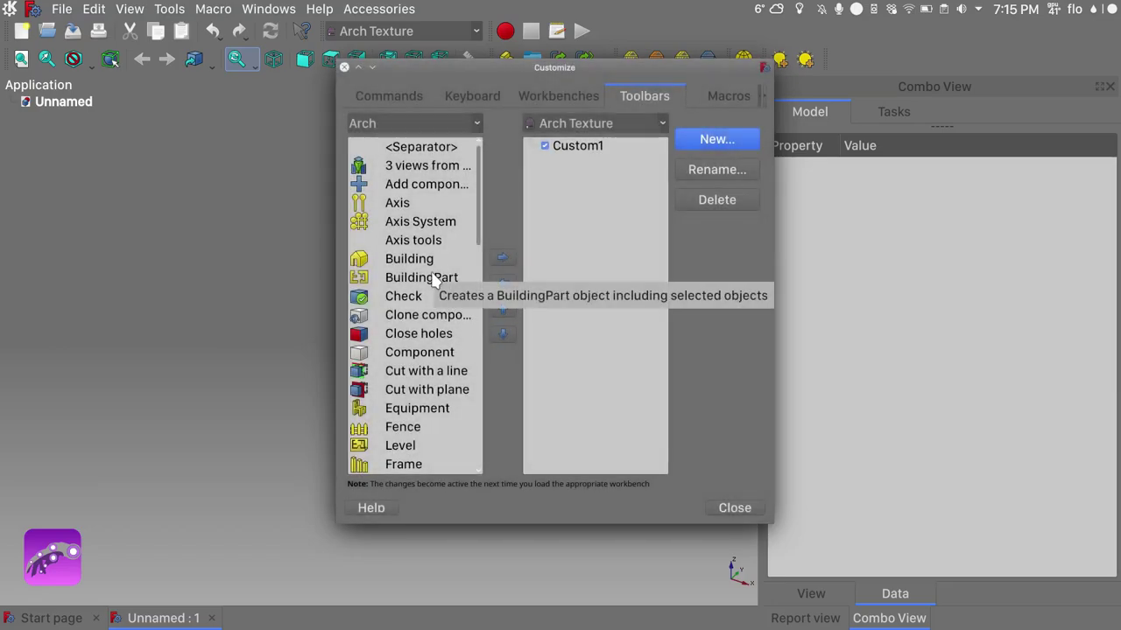
Add the Material and Multi-Material commands to the Custom1 toolbar and finish customizing
scroll(435, 278, "down", 3)
scroll(435, 279, "down", 5)
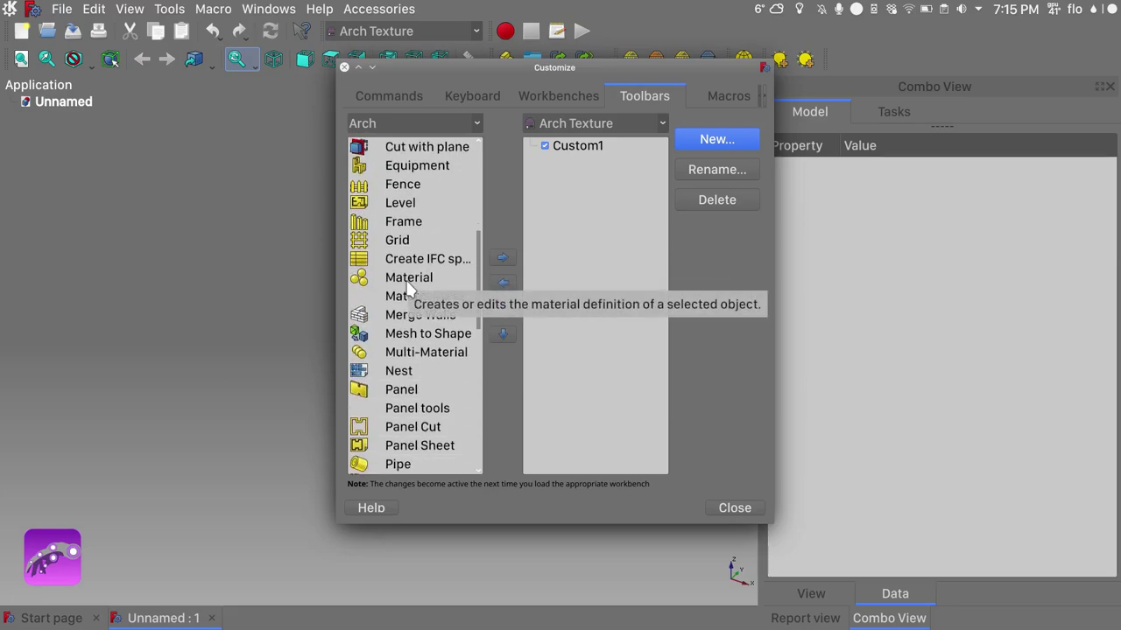
left_click(408, 282)
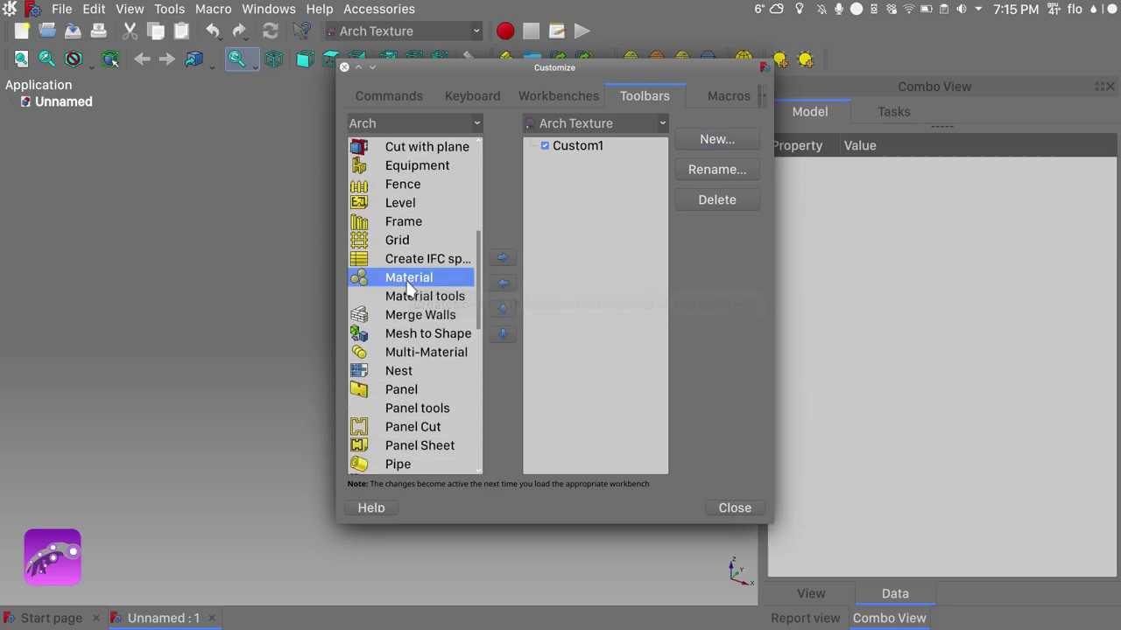
left_click(502, 263)
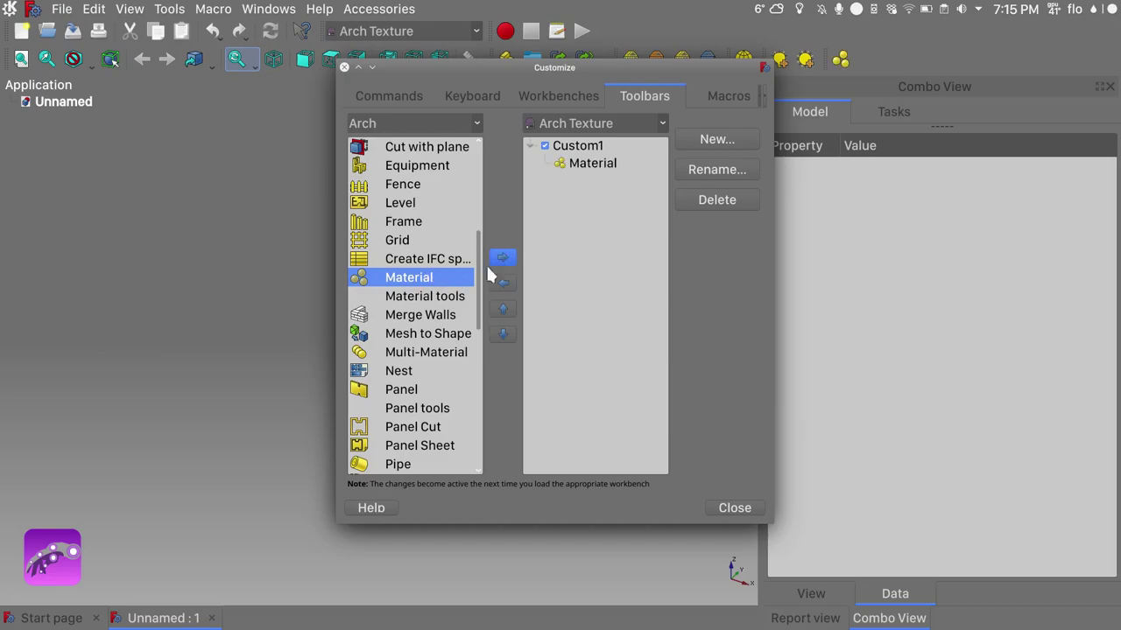
scroll(412, 339, "down", 3)
scroll(411, 339, "down", 5)
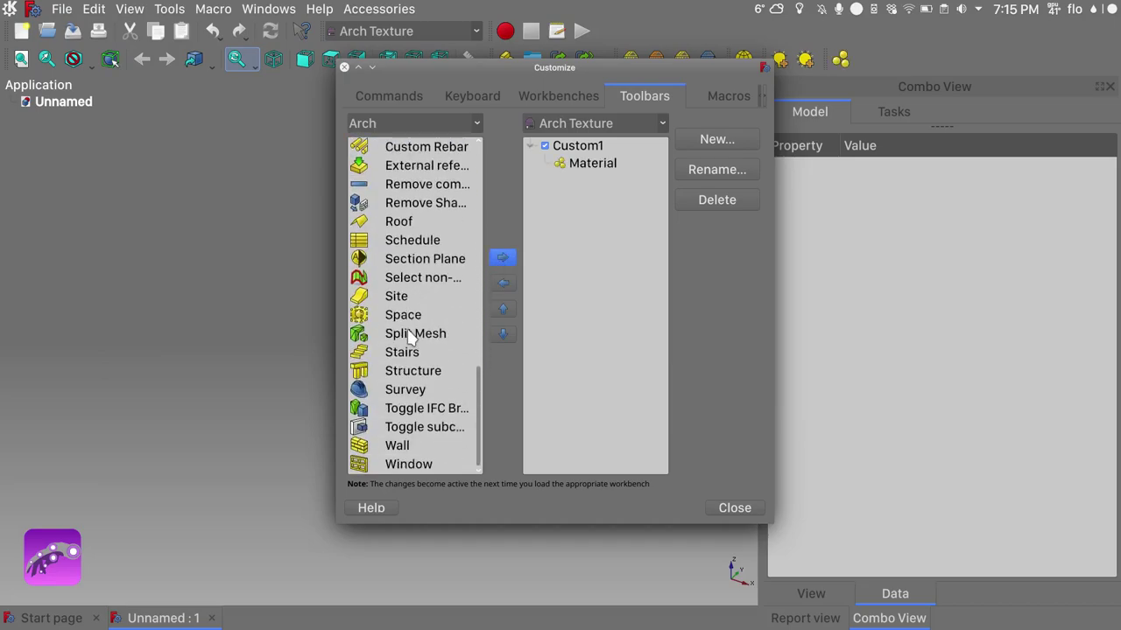
scroll(411, 339, "up", 5)
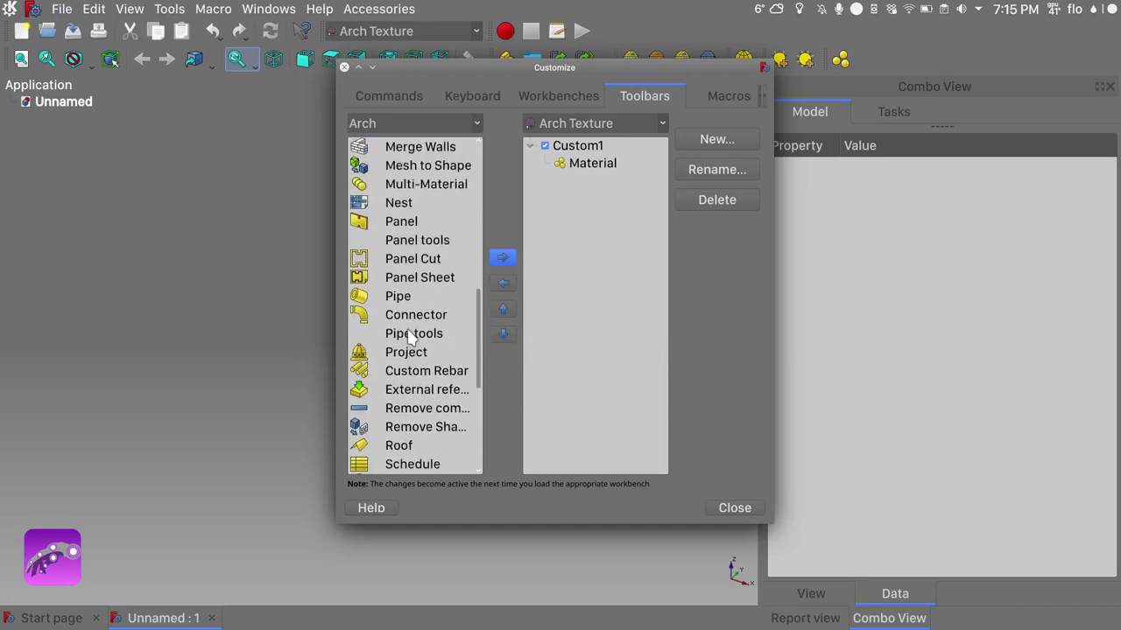
left_click(424, 240)
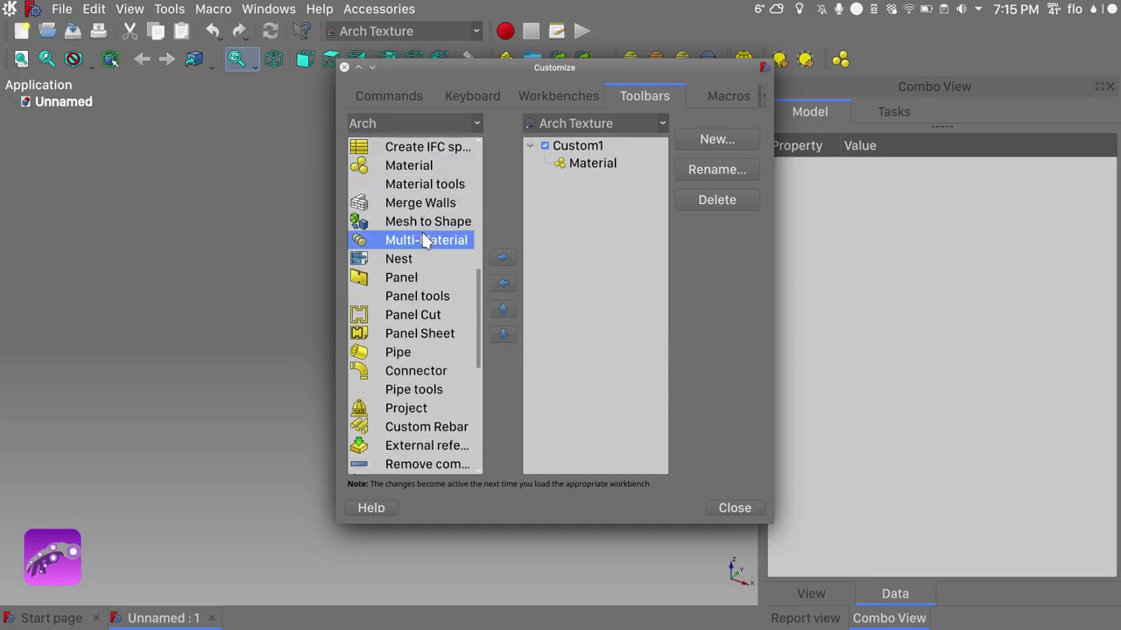
left_click(502, 257)
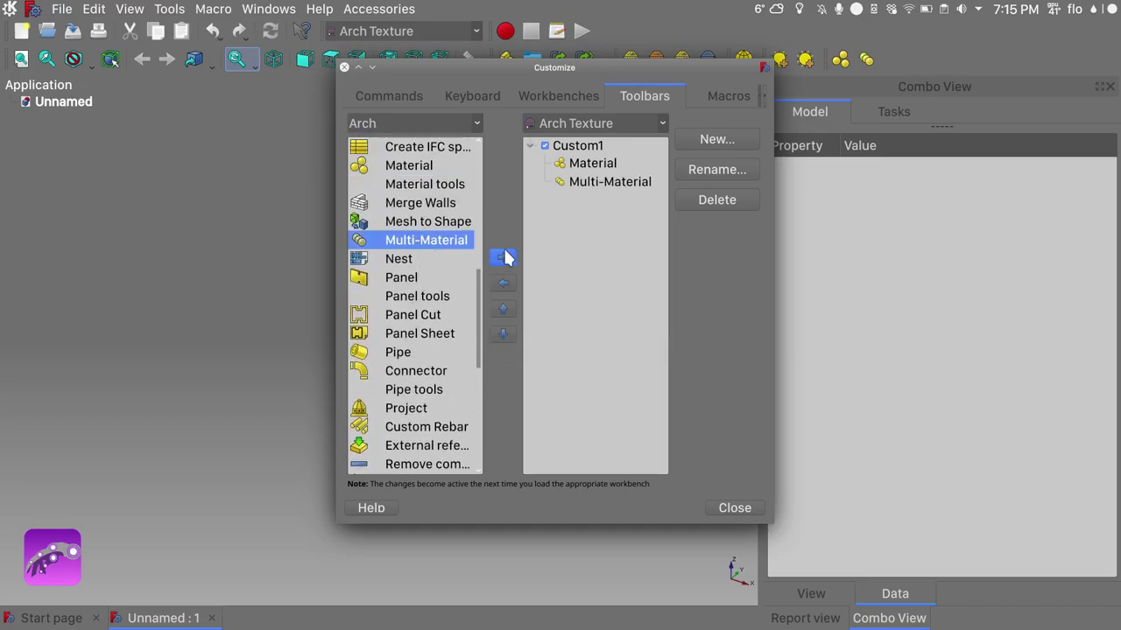
left_click(734, 510)
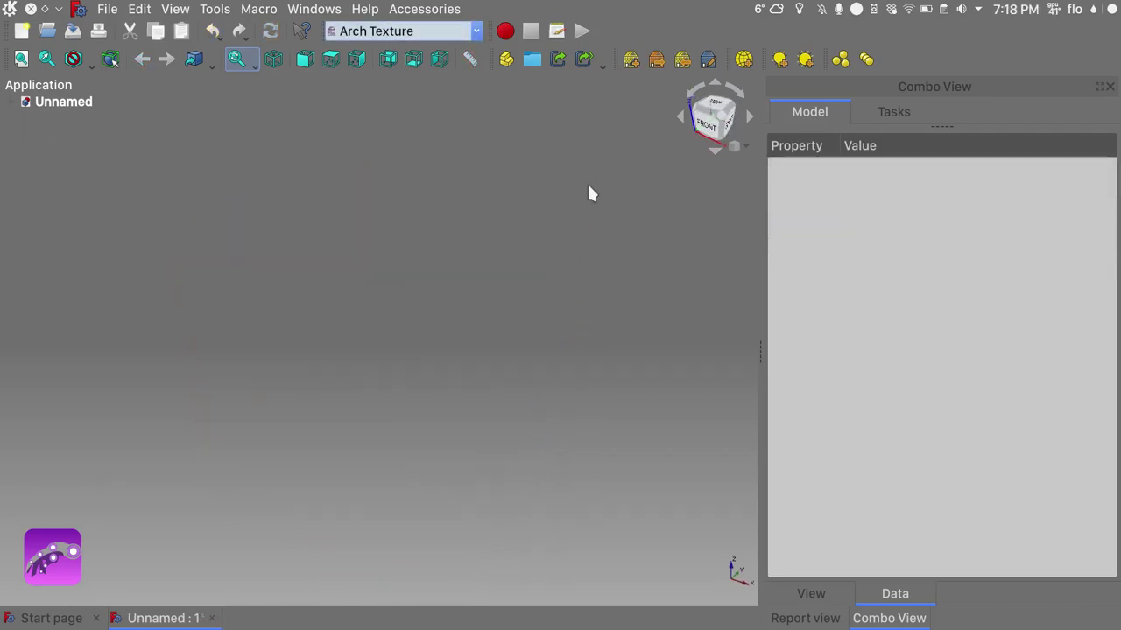
Open the workbench dropdown in the empty Arch Texture document
left_click(450, 32)
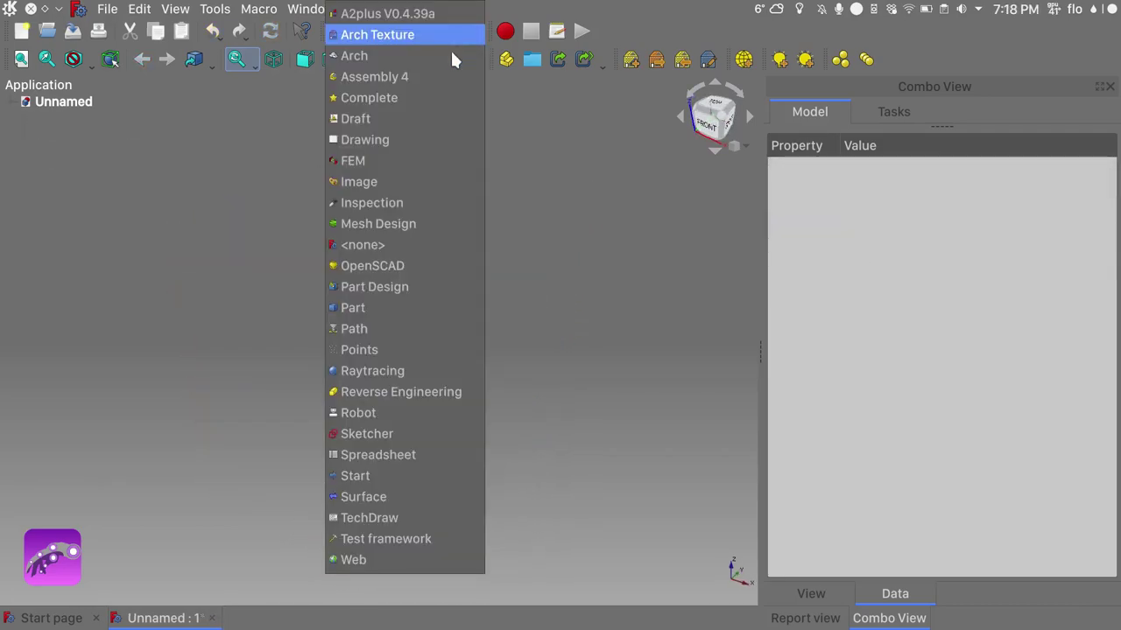
In the Part workbench, add a cube sized 1000 mm in length, width and height and fit it in view
left_click(371, 310)
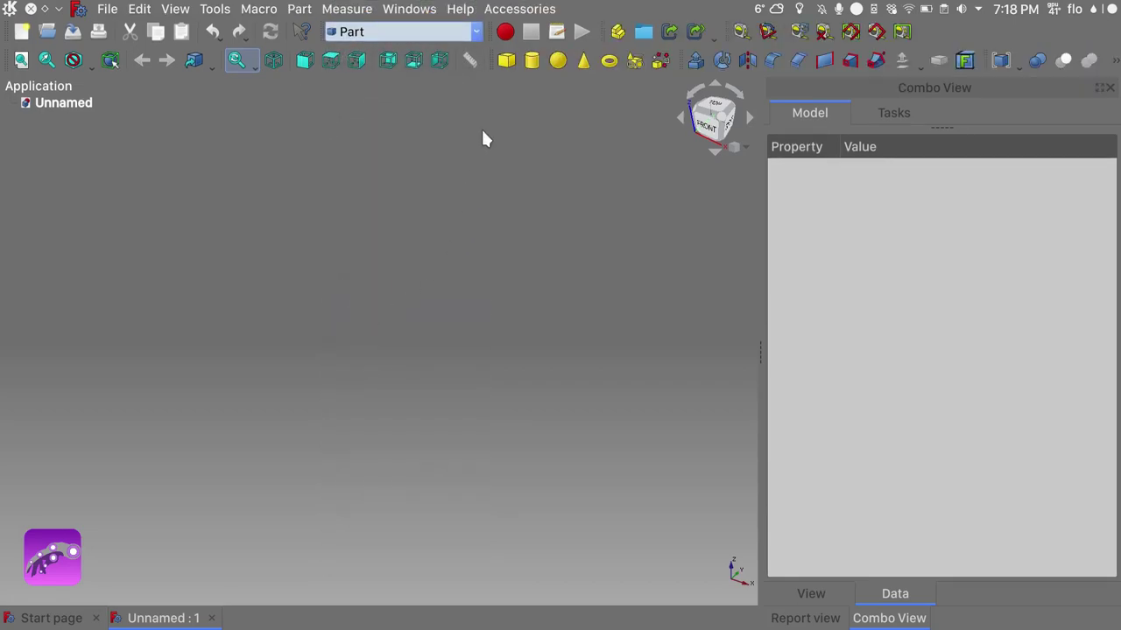
left_click(506, 61)
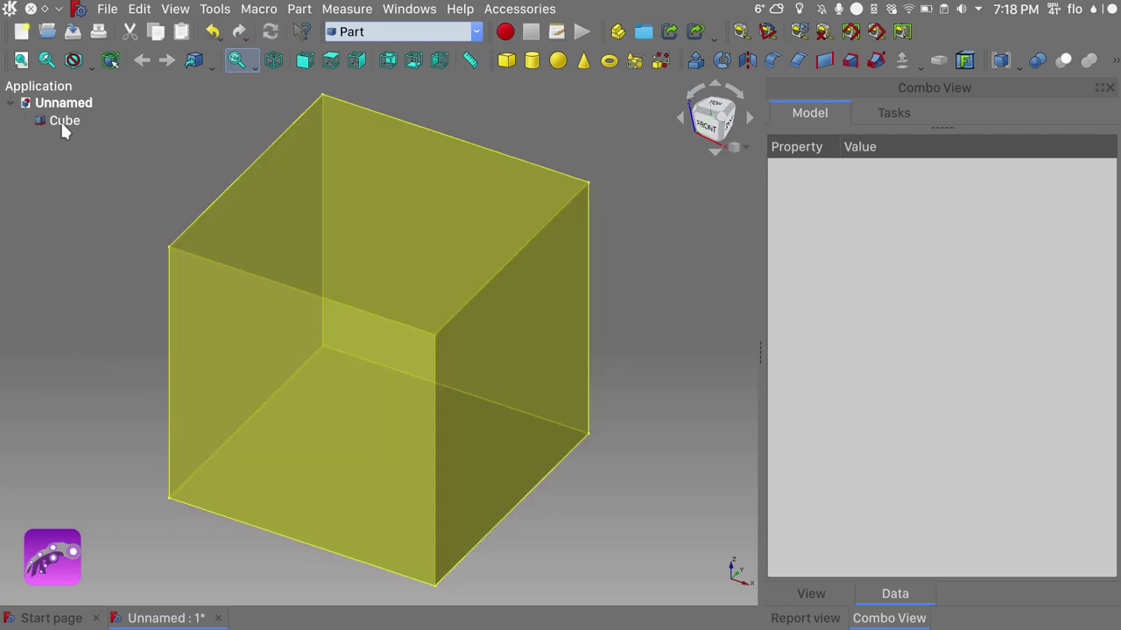
left_click(60, 120)
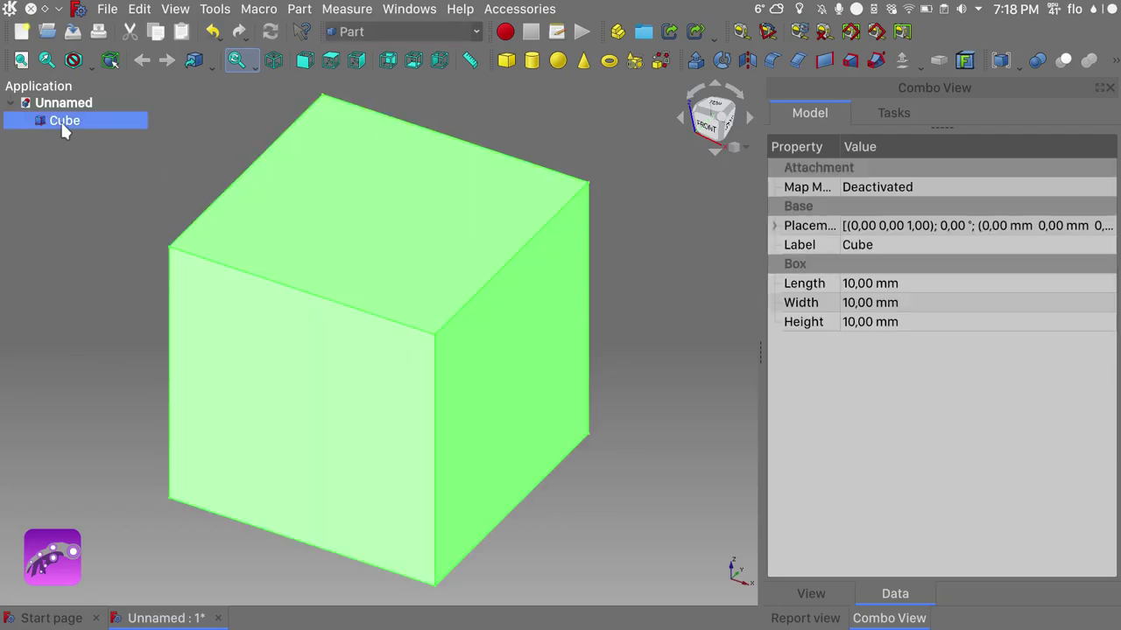
left_click(861, 282)
left_click(861, 282)
type("1")
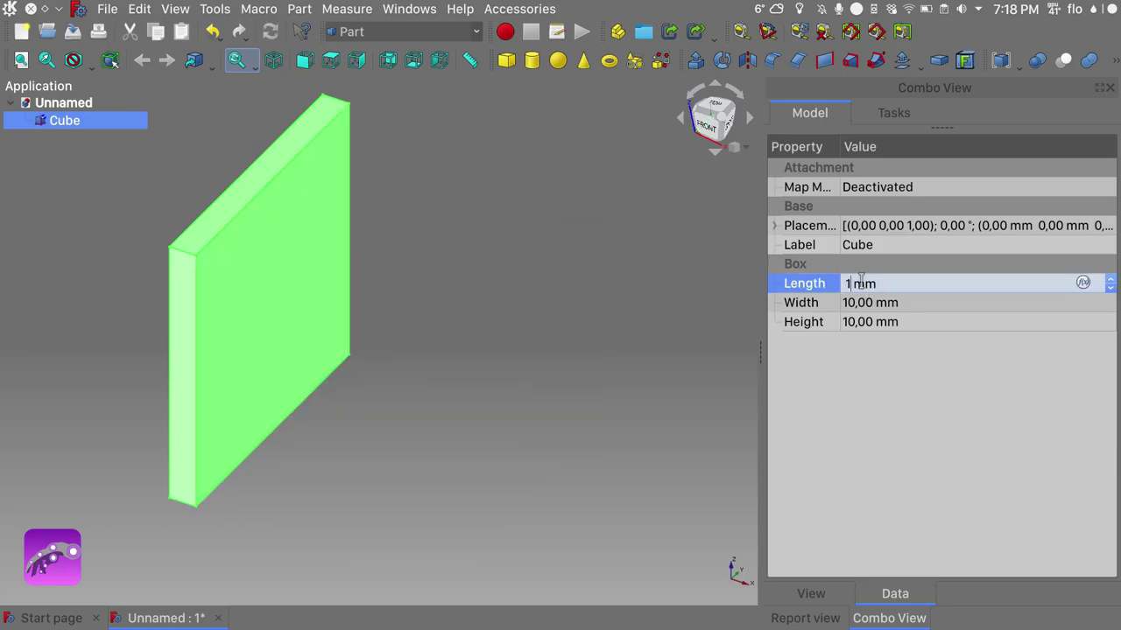
type("000")
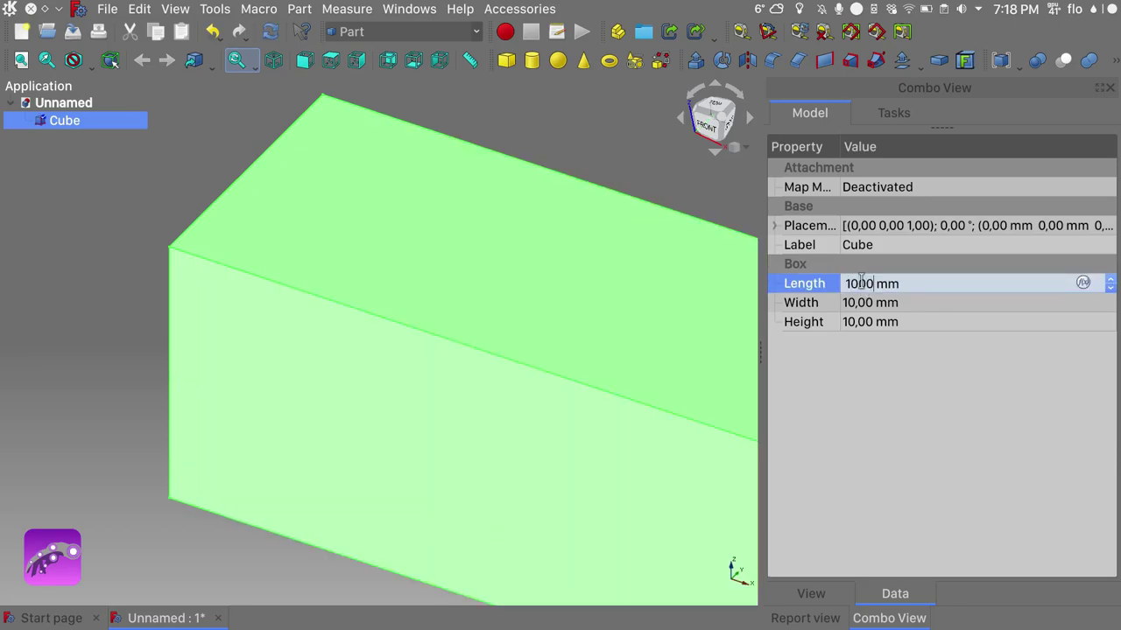
left_click(861, 303)
type("1000")
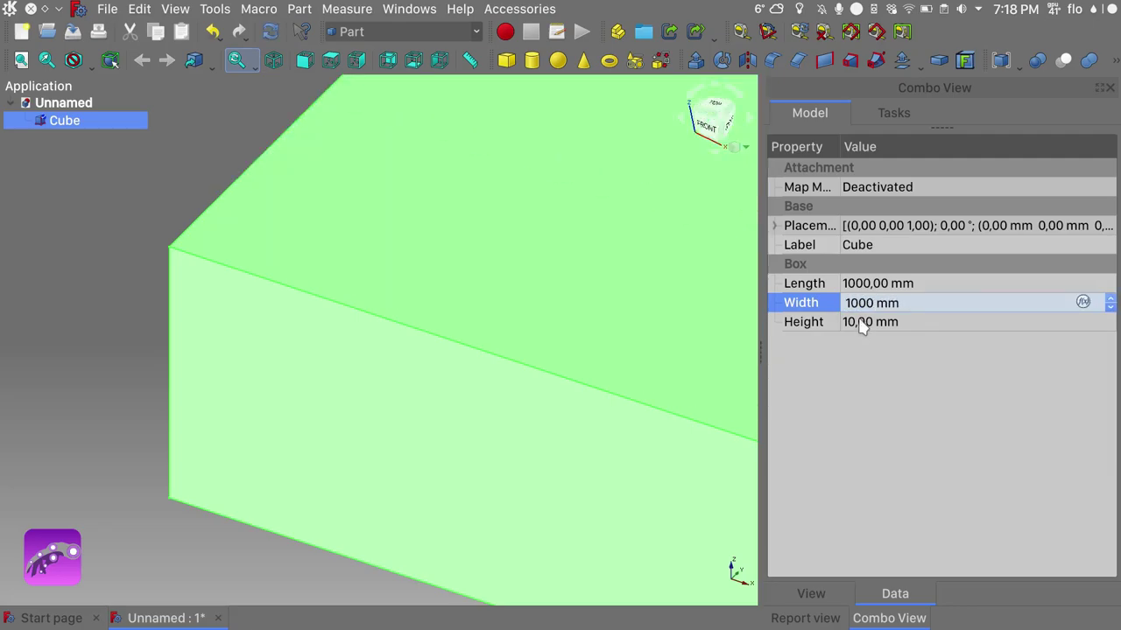
left_click(861, 322)
type("1000")
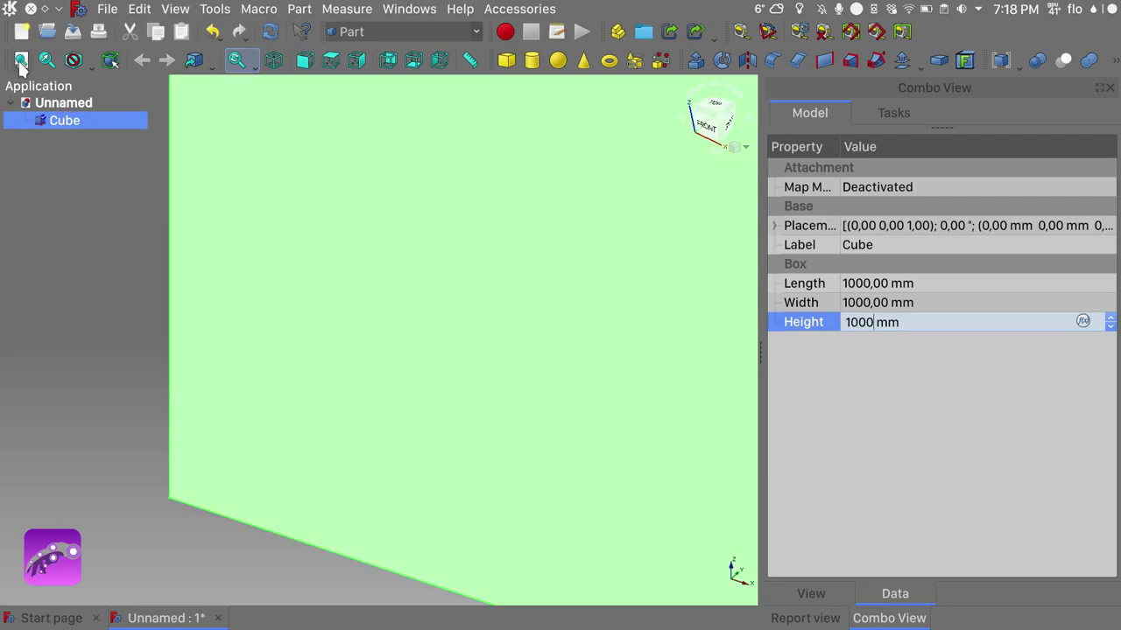
left_click(21, 62)
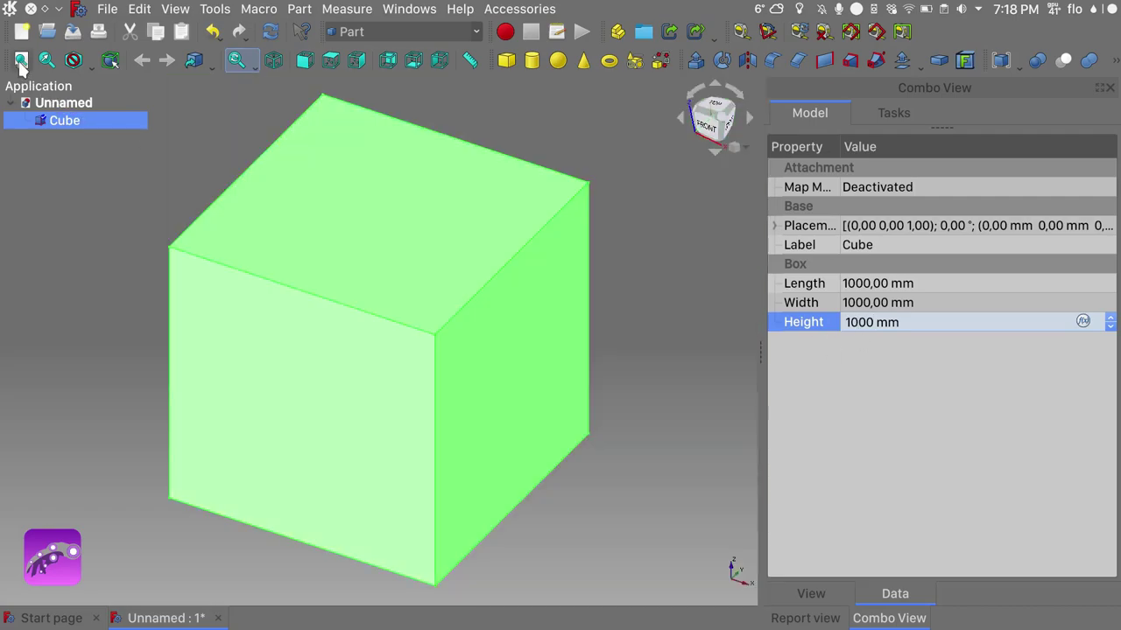
left_click(605, 133)
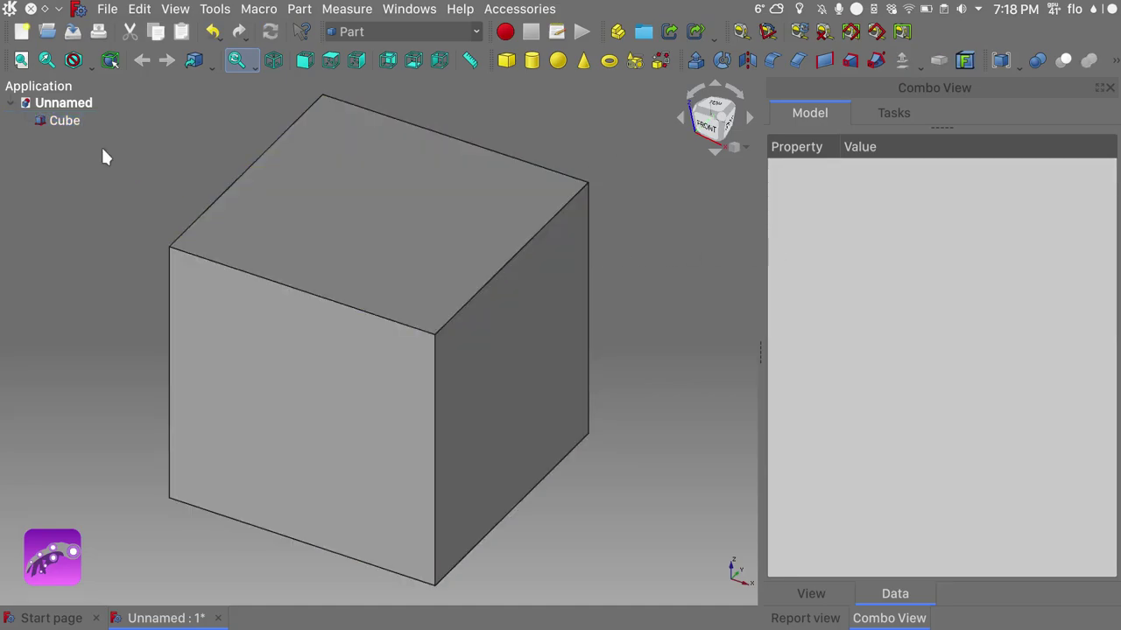
Select the Cube and choose Show all in its property list context menu
left_click(61, 123)
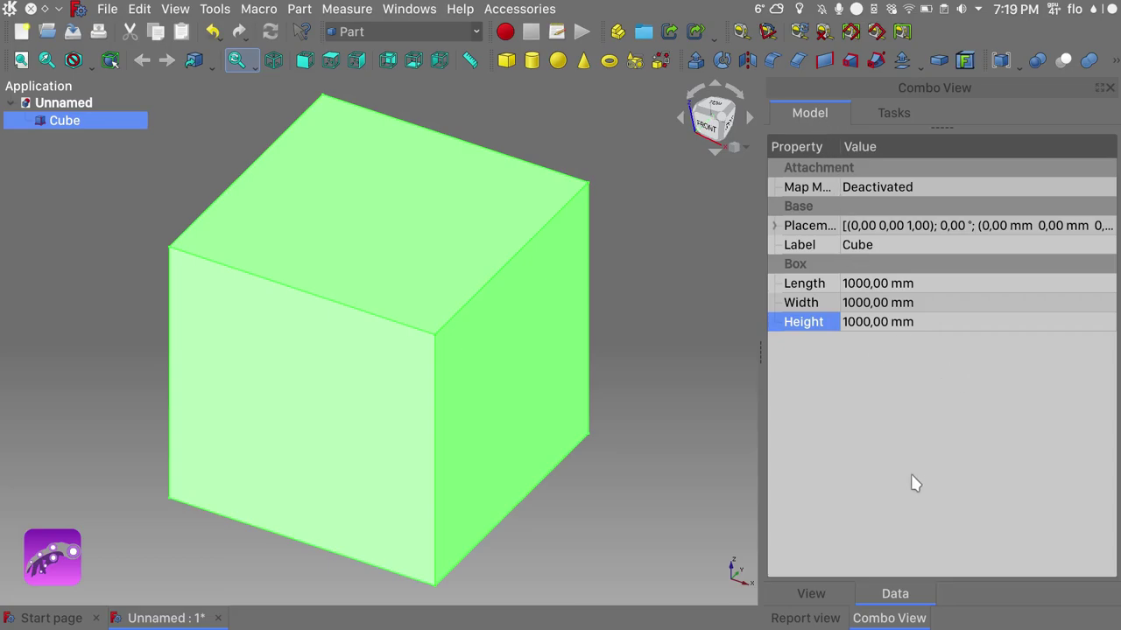
right_click(903, 382)
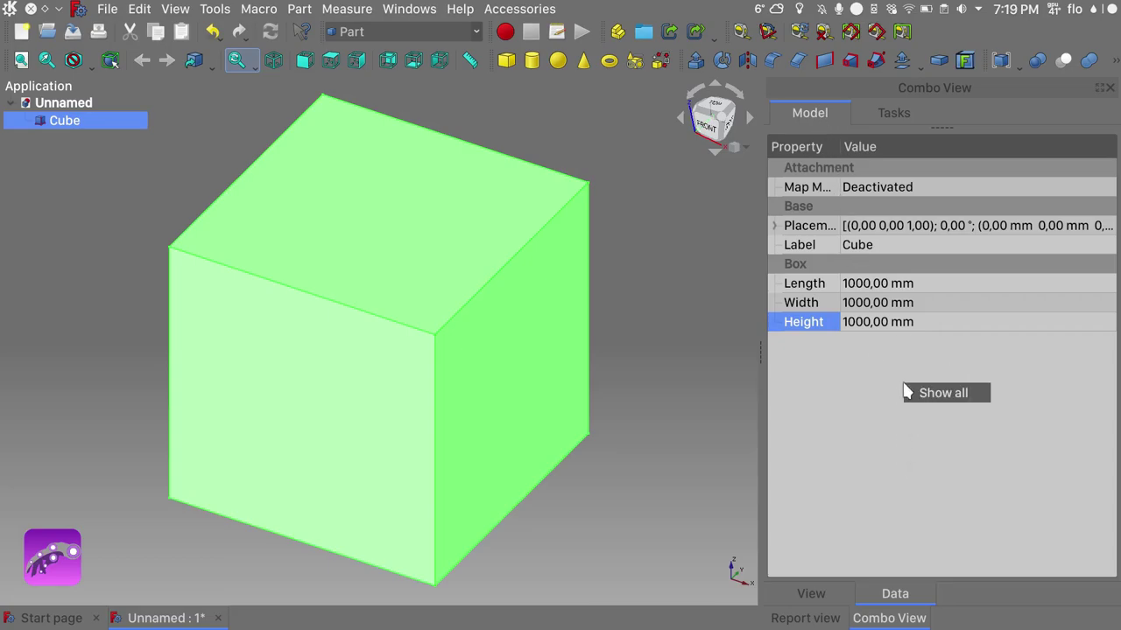
left_click(947, 395)
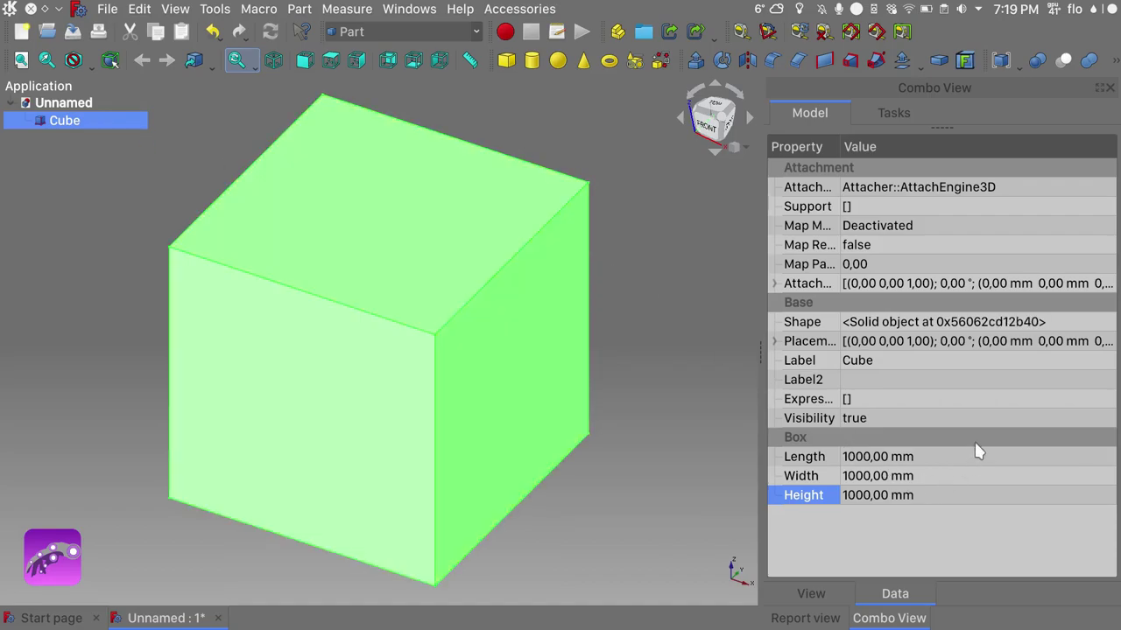
right_click(959, 413)
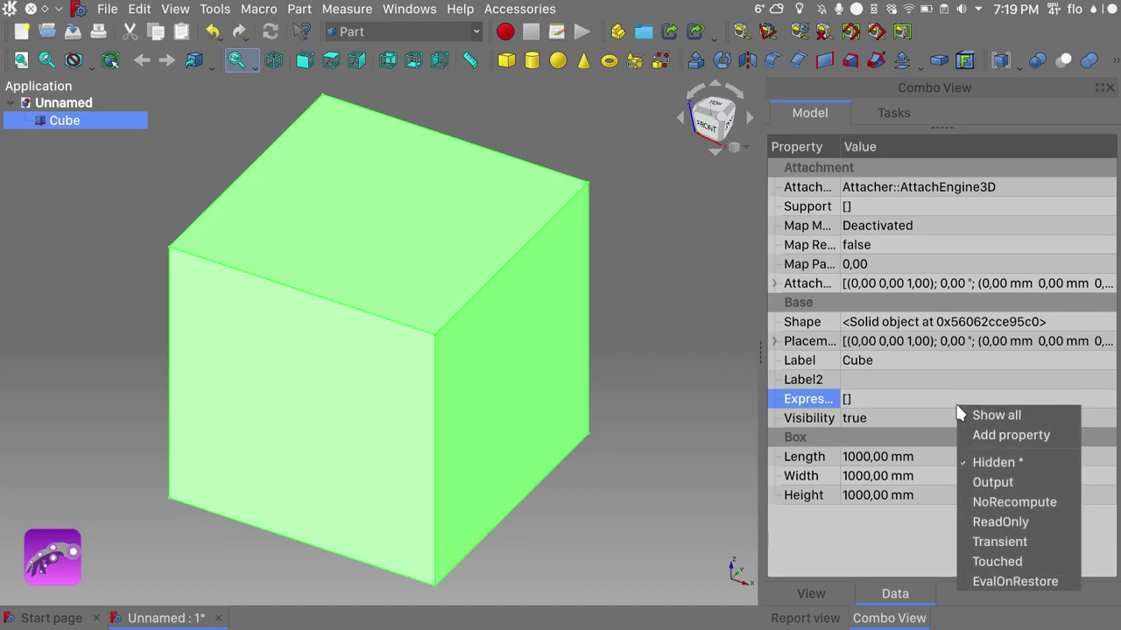
Add an App::PropertyLink property named Material to the cube
left_click(1006, 434)
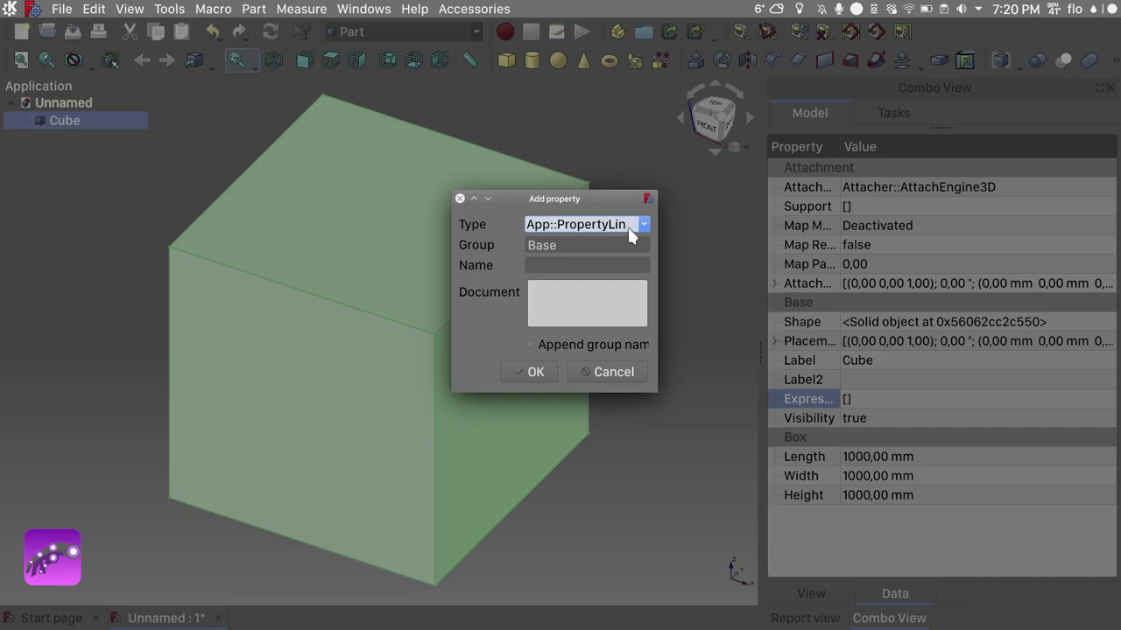
left_click_drag(663, 246, 775, 246)
left_click(562, 266)
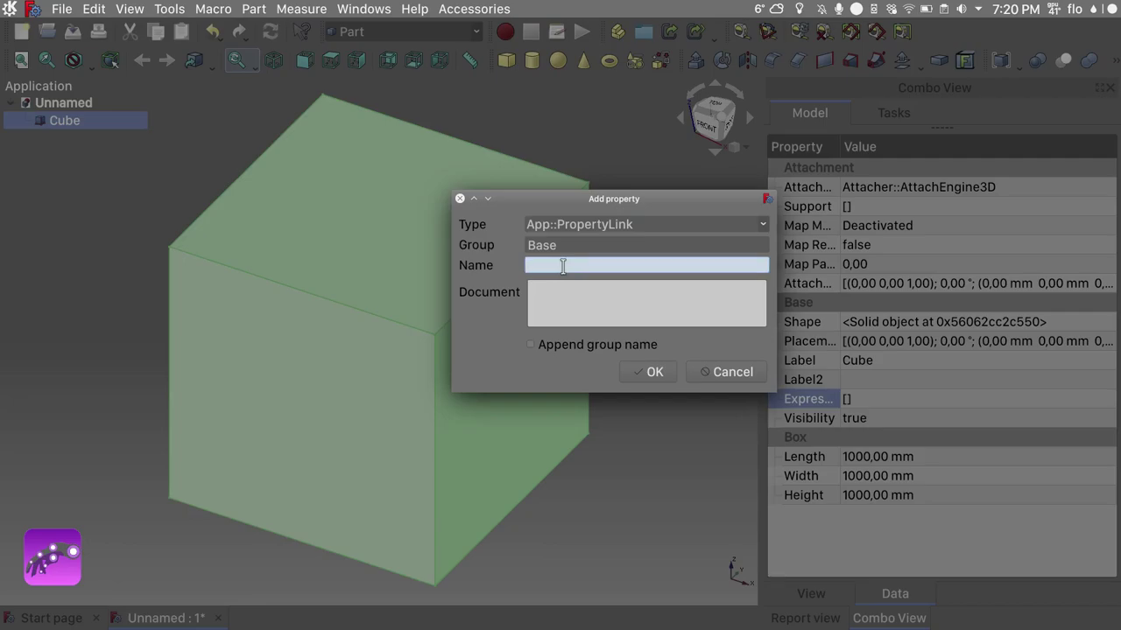
type("Material")
left_click(655, 373)
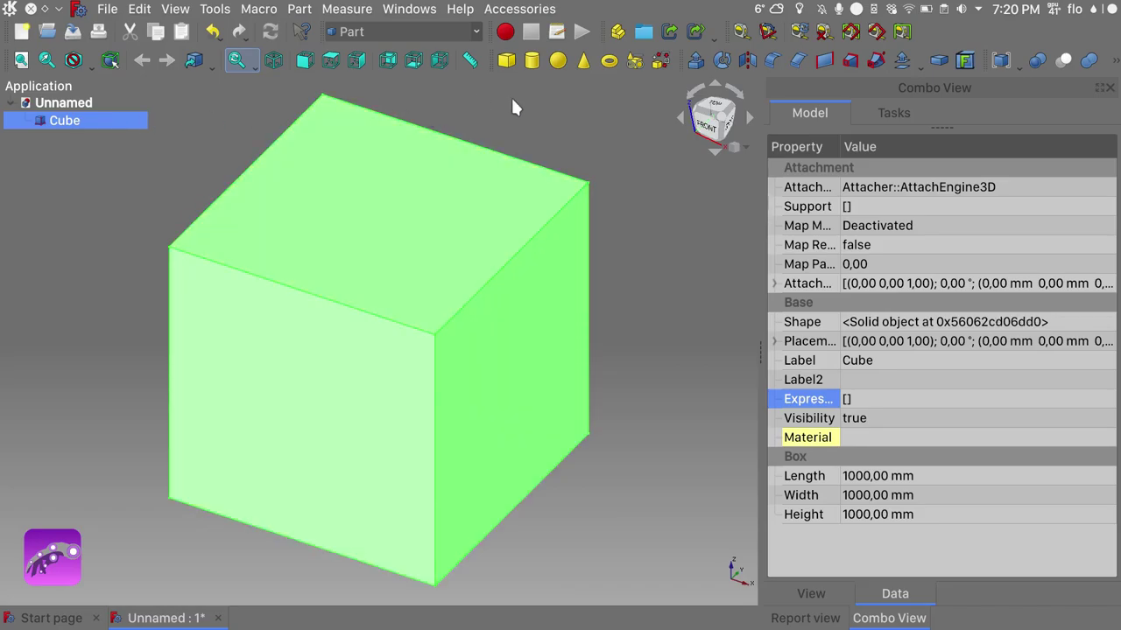
key("Tab")
In Arch Texture, create a Wood material from the Wood-Generic preset for the cube
left_click(601, 108)
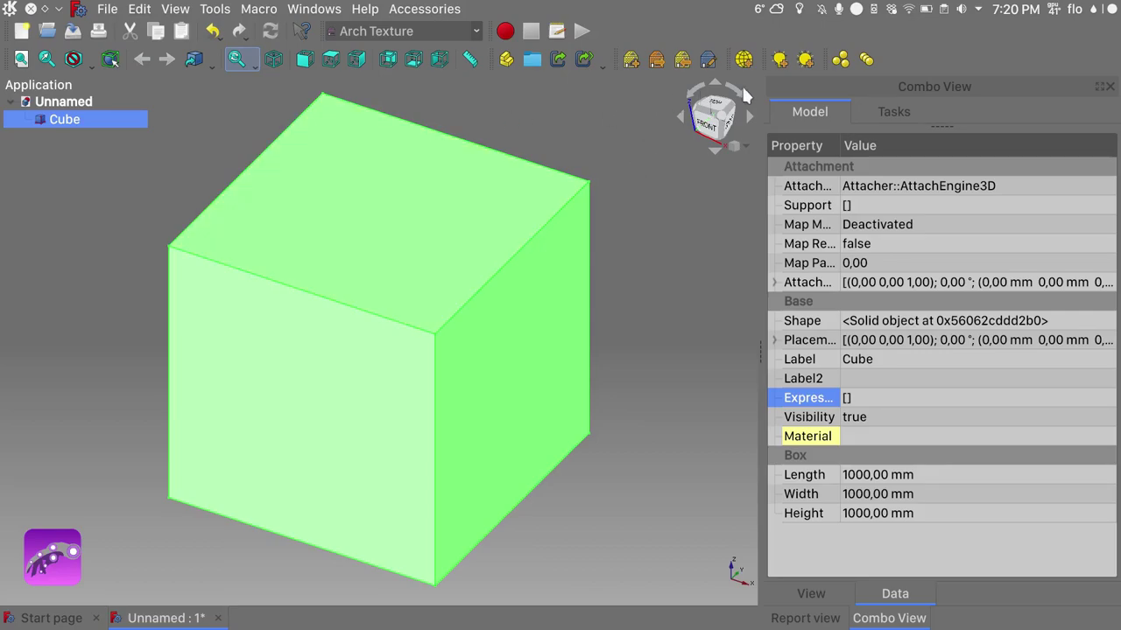
left_click(841, 62)
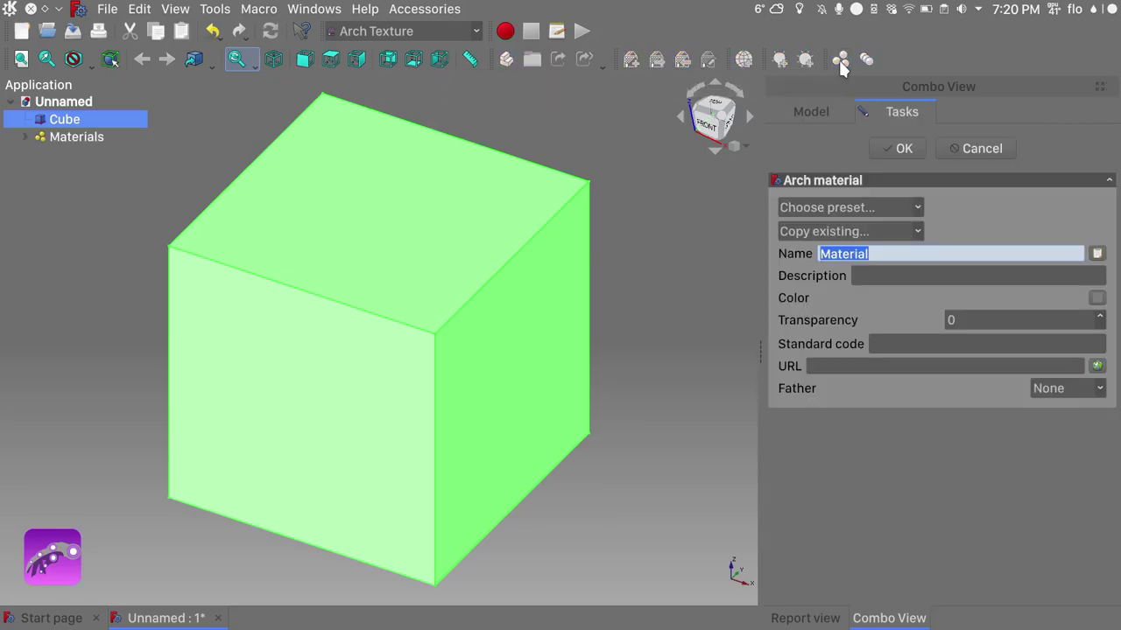
left_click(917, 210)
scroll(931, 266, "down", 15)
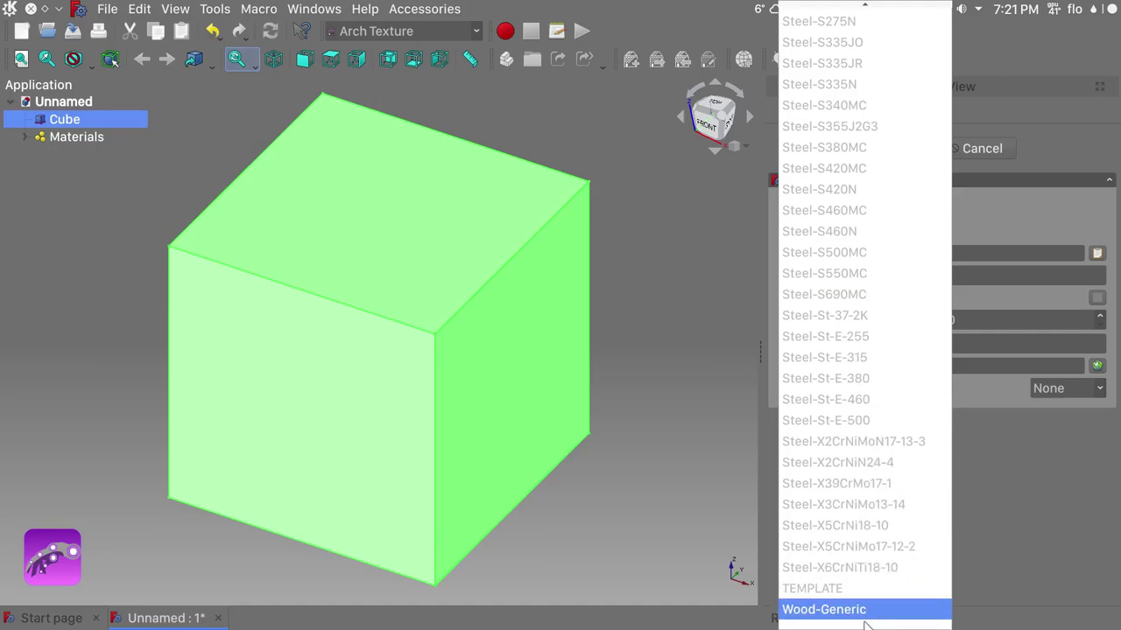
left_click(865, 611)
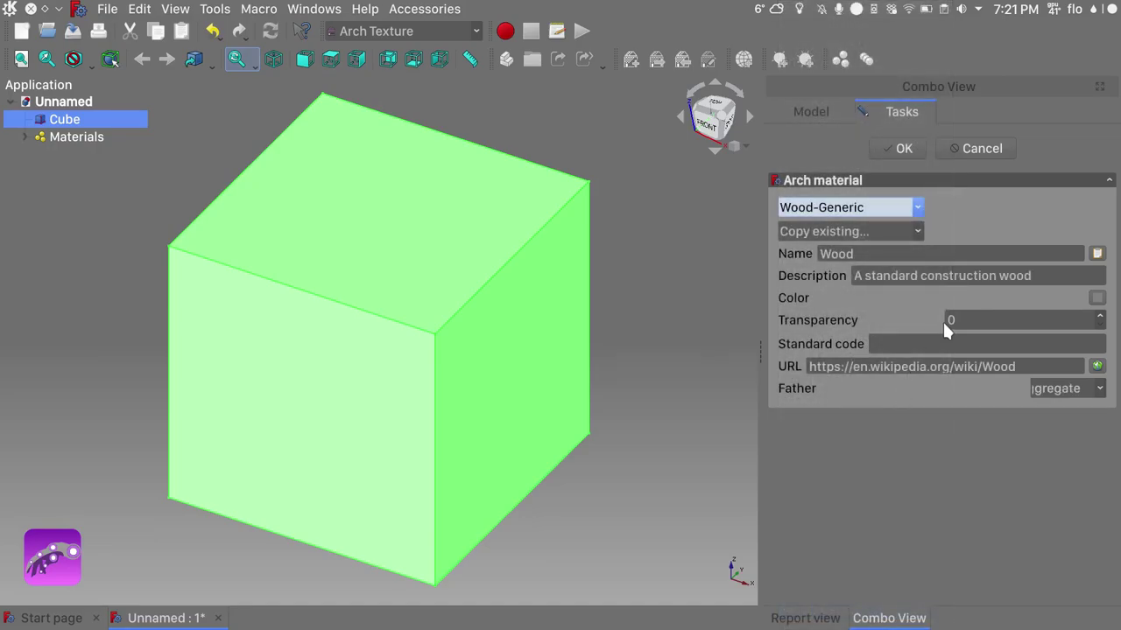
left_click(900, 148)
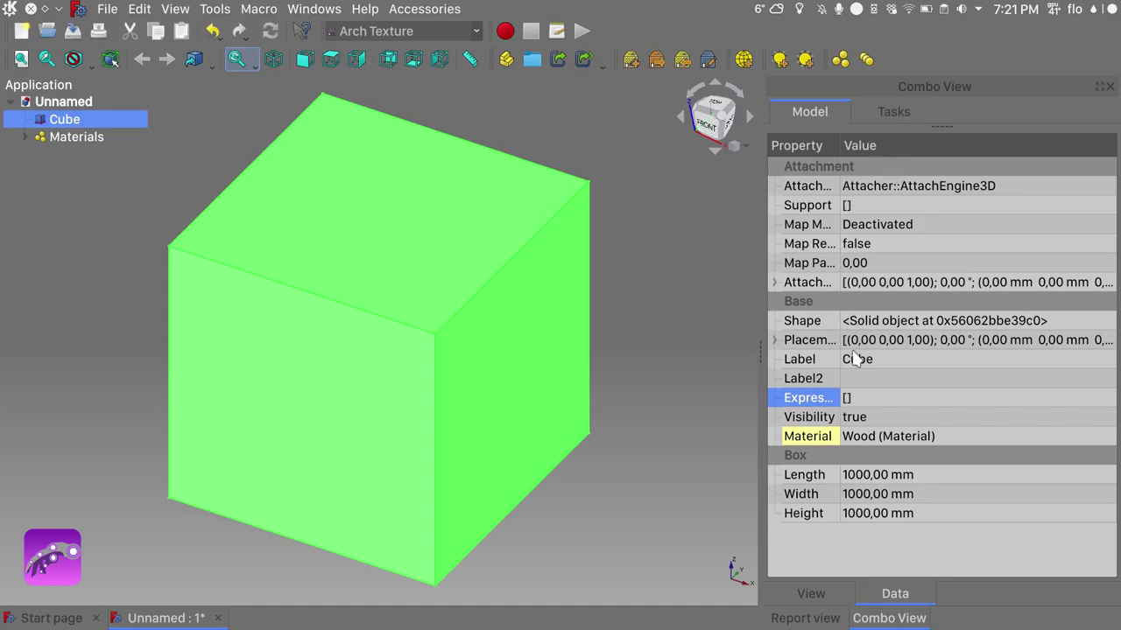
left_click(95, 122)
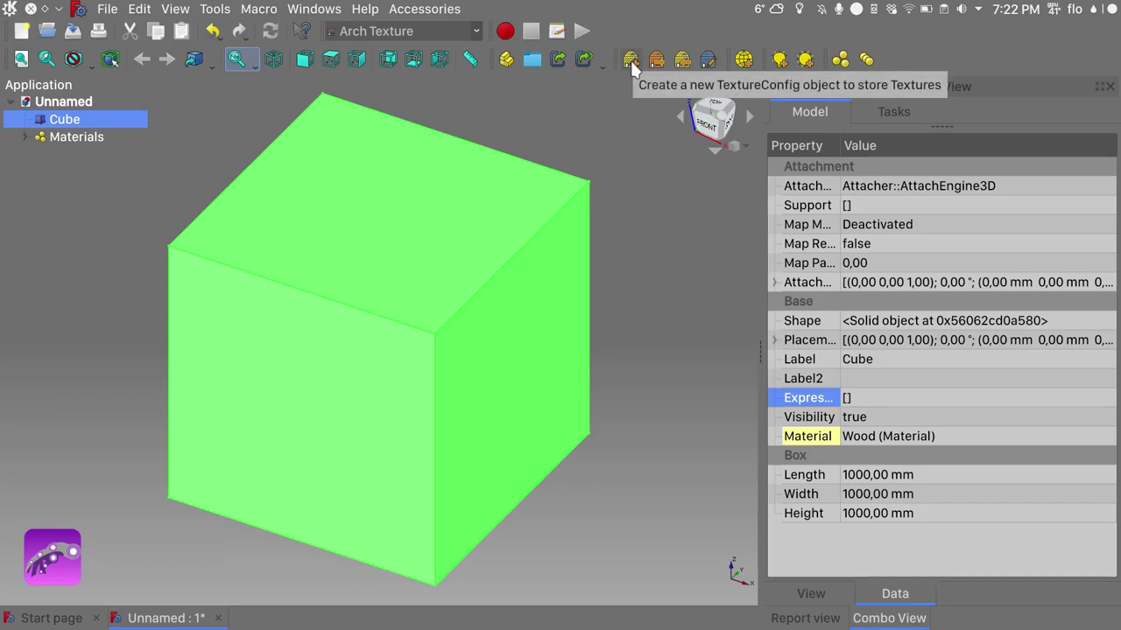
Create a TextureConfig object, open its settings and add a new material entry
left_click(630, 61)
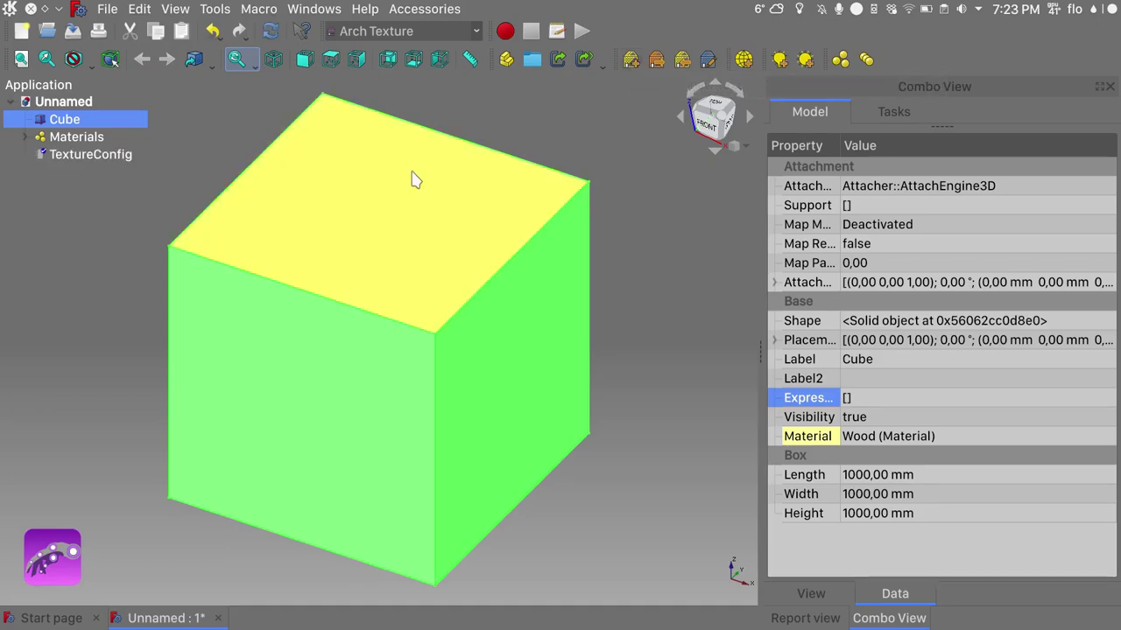
double_click(106, 153)
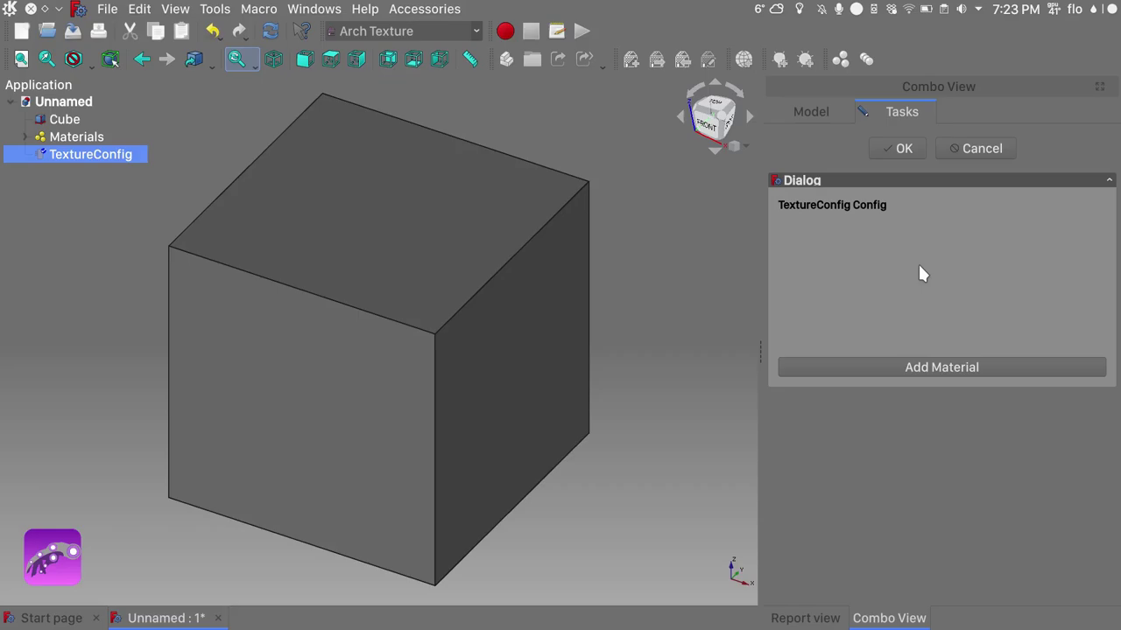
left_click(935, 369)
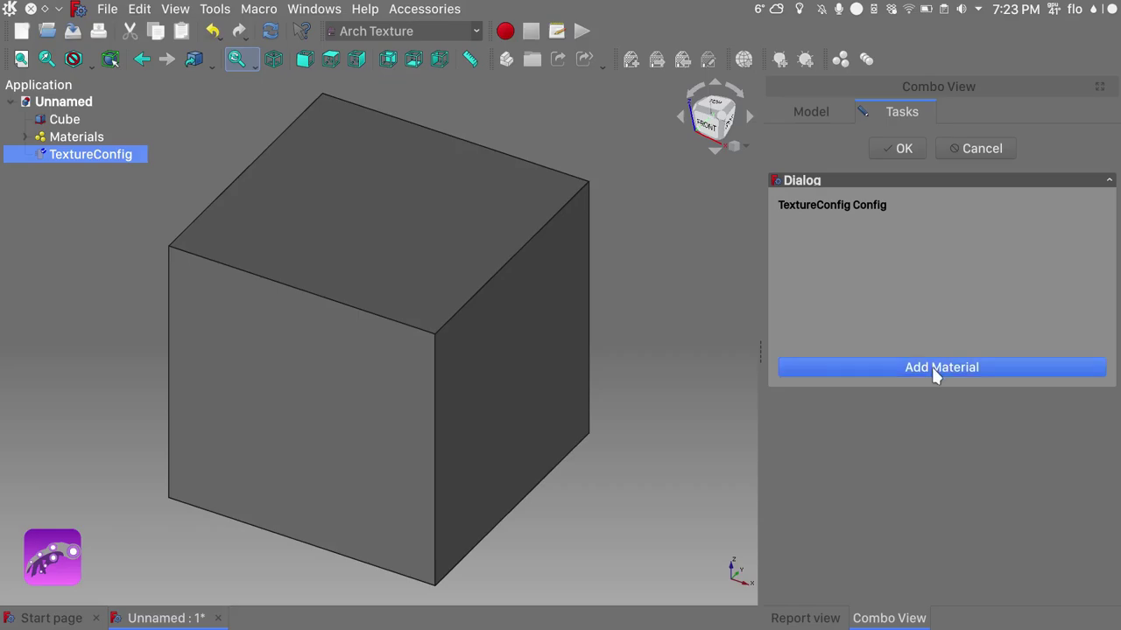
left_click(932, 367)
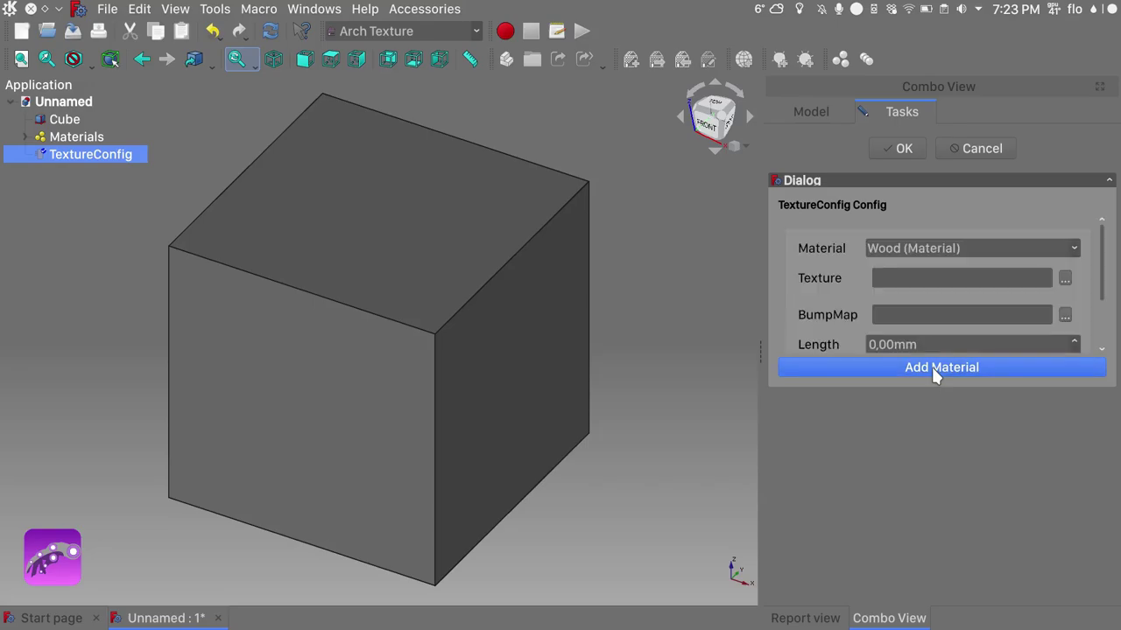
Set the Wood material's texture to wood_laminate_NORMAL.jpg from the Texture folder and confirm
left_click(1065, 281)
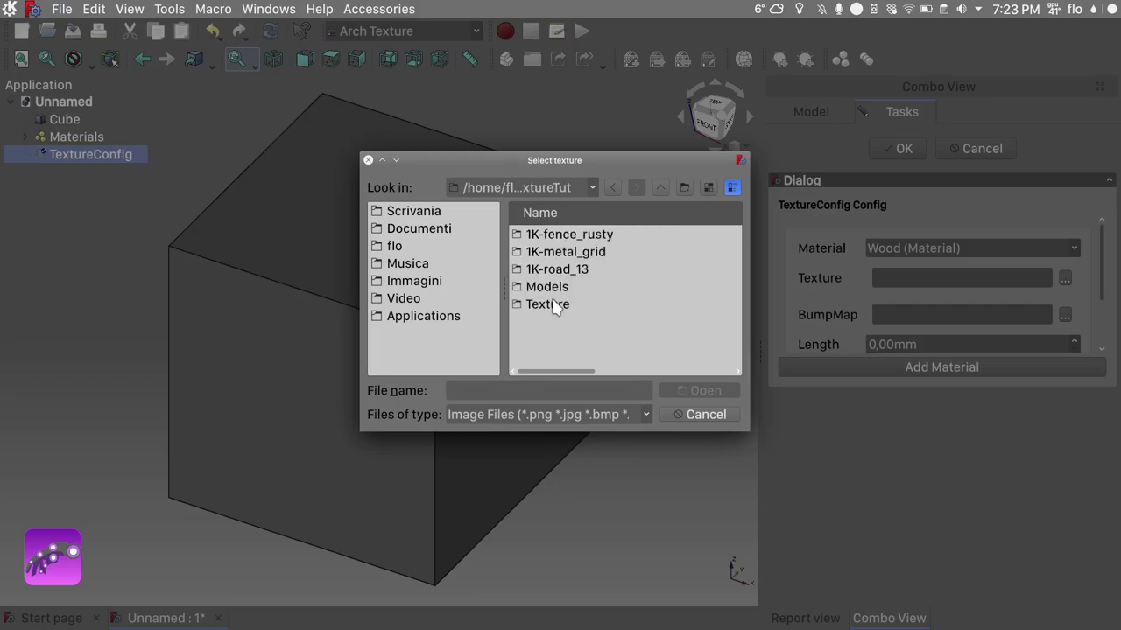
double_click(562, 305)
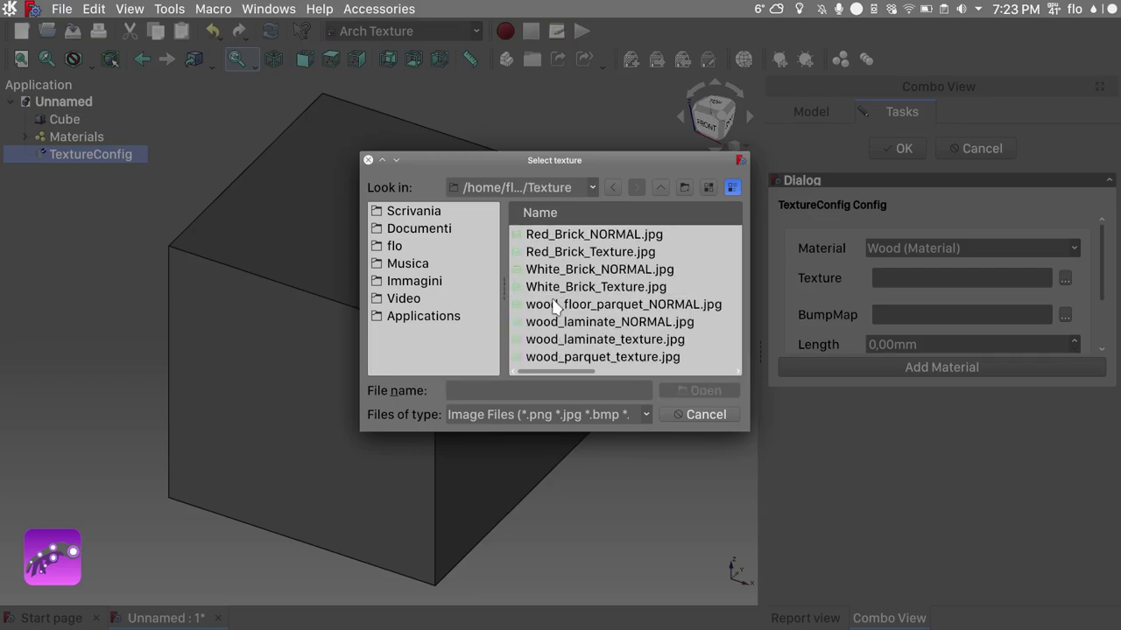
double_click(670, 331)
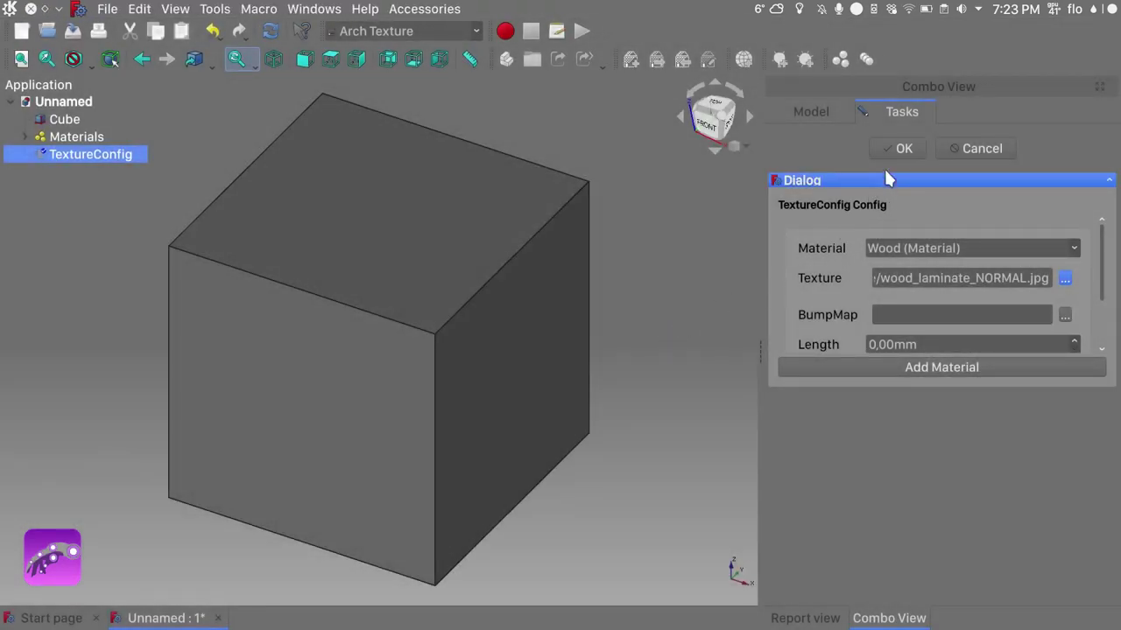
left_click(900, 149)
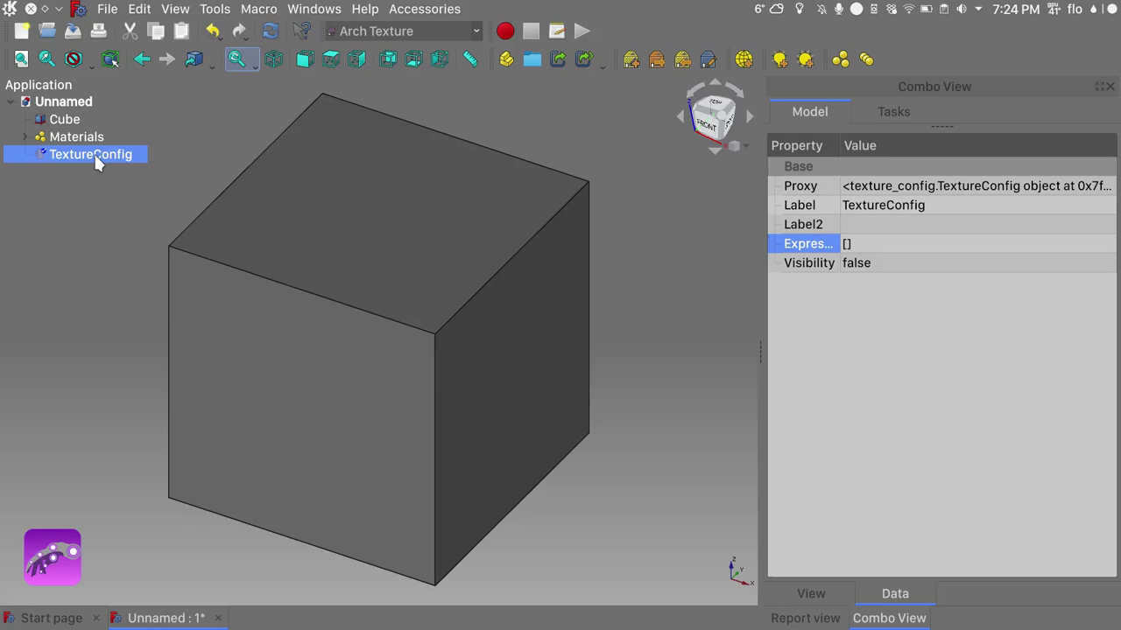
Make TextureConfig visible so its texture applies, then check the cube from another angle
key("space")
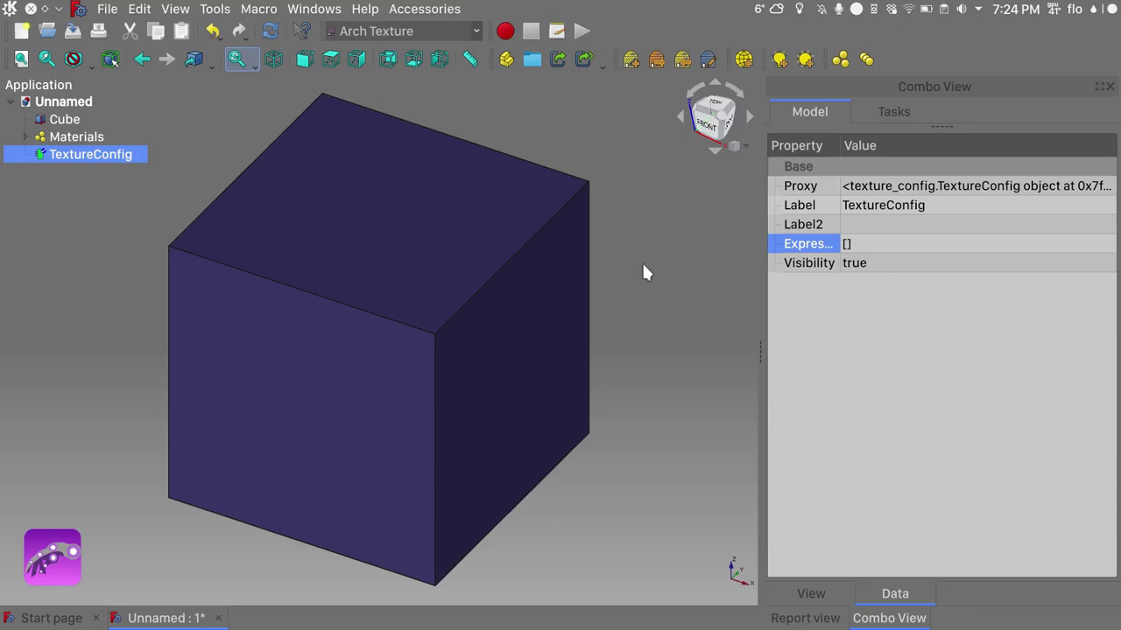
middle_click_drag(620, 303, 521, 108)
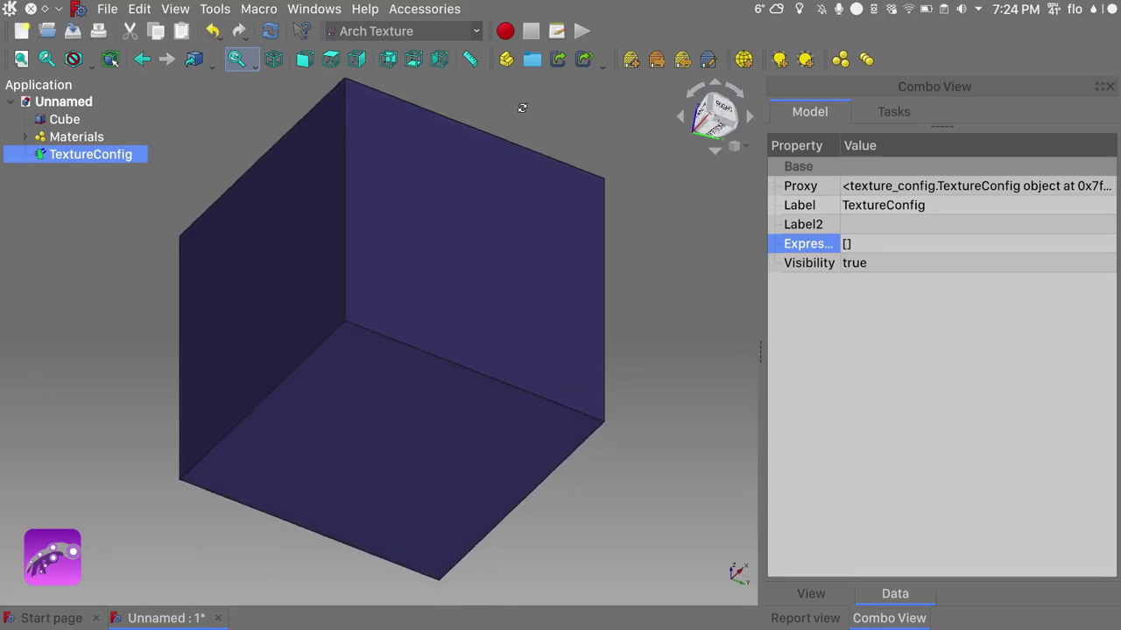
key("0")
left_click(625, 256)
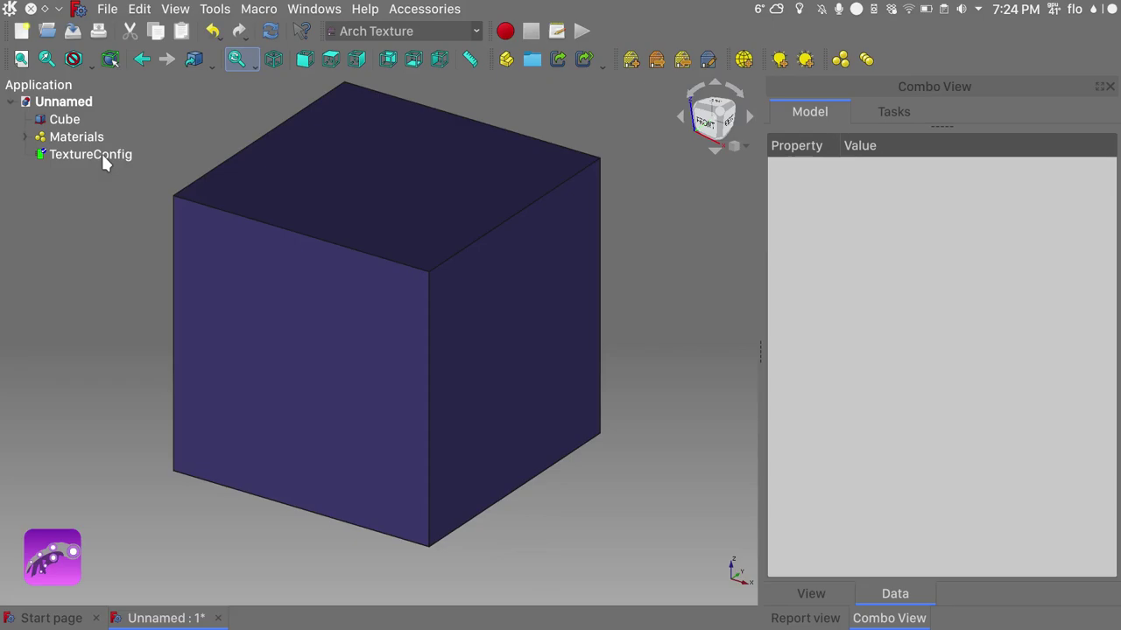
Set the Wood texture to wood_parquet_texture.jpg with wood_floor_parquet_NORMAL.jpg as bump map
double_click(88, 154)
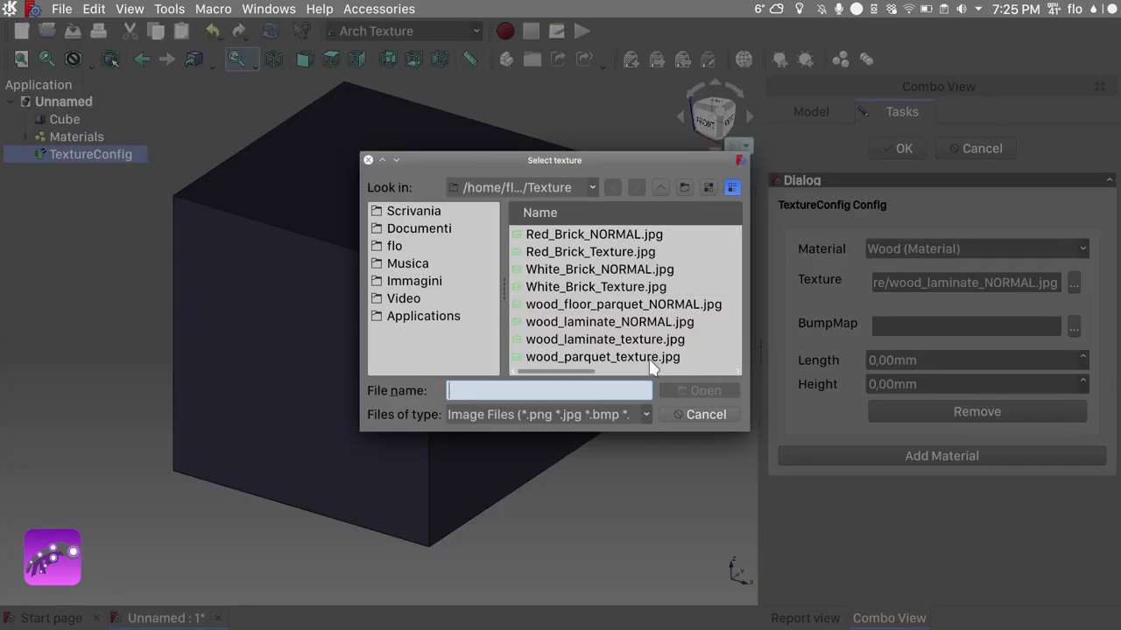
double_click(621, 357)
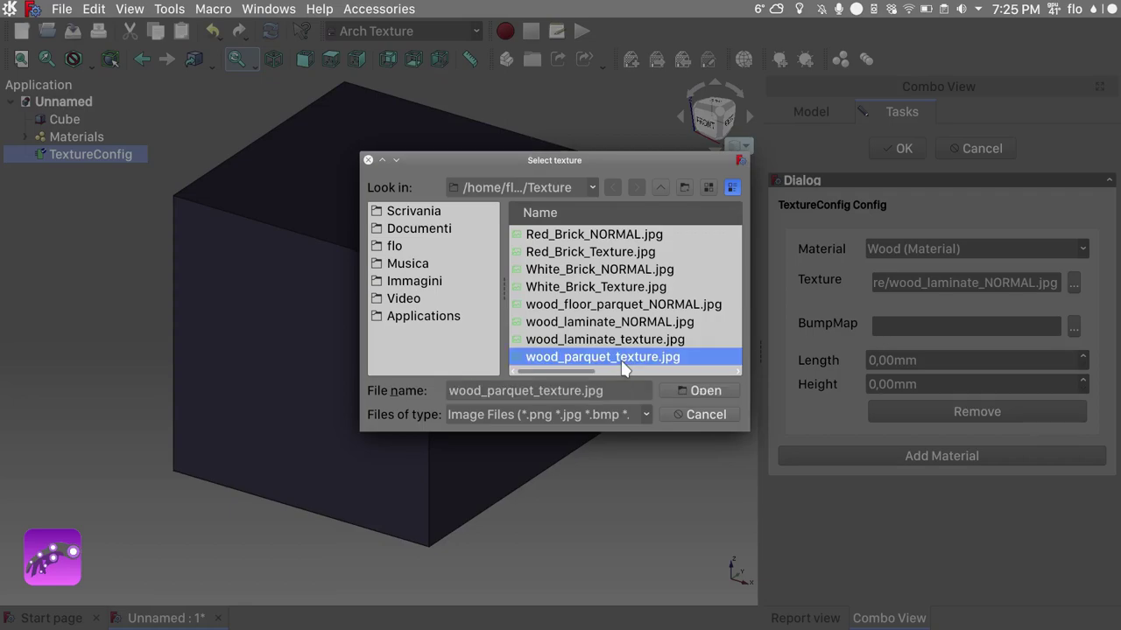
left_click(1074, 326)
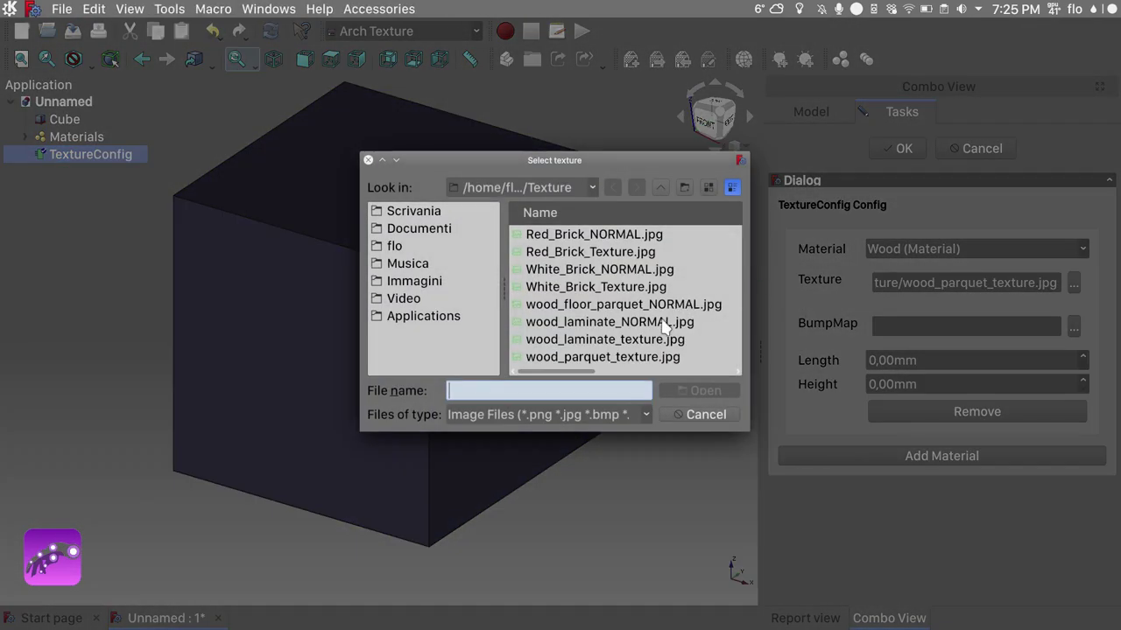
double_click(635, 306)
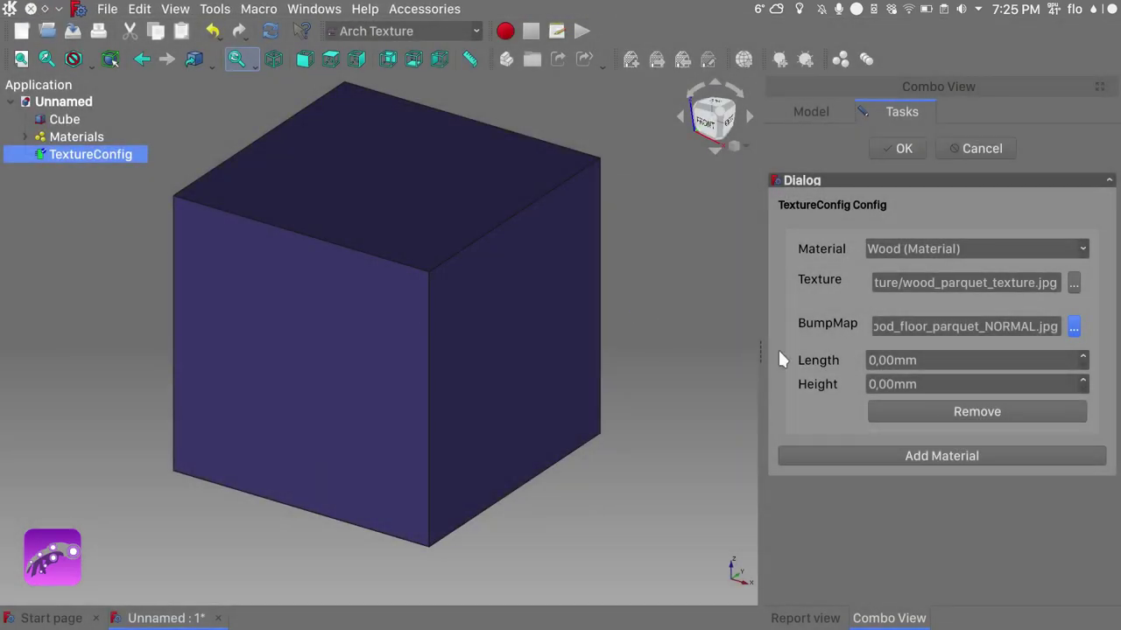
left_click(901, 149)
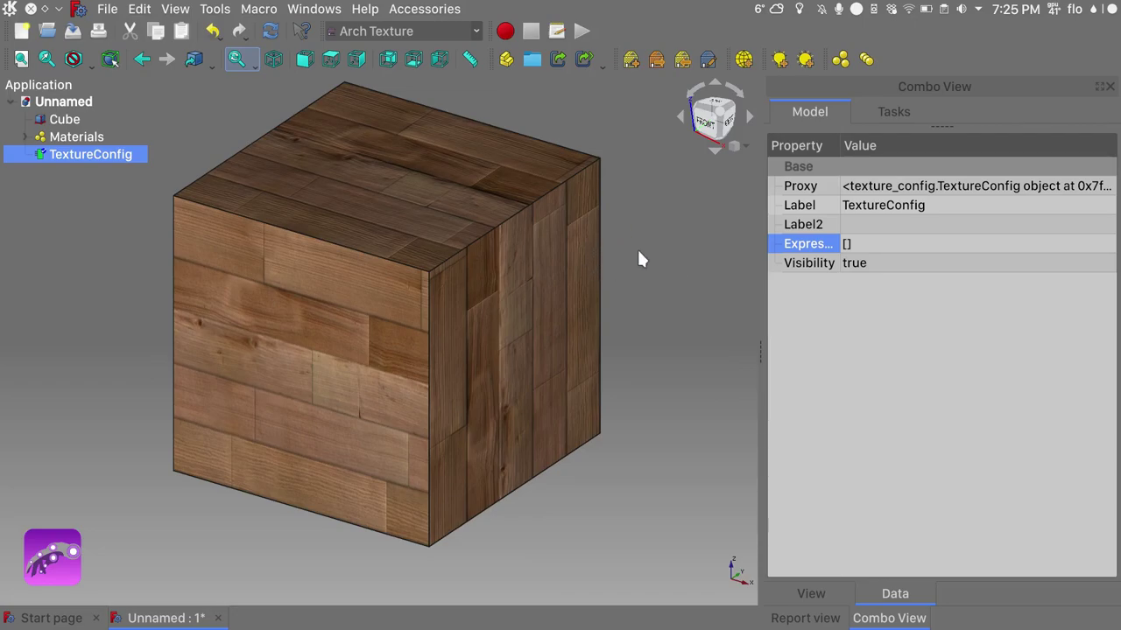
middle_click_drag(627, 283, 581, 326)
key("0")
left_click(525, 350)
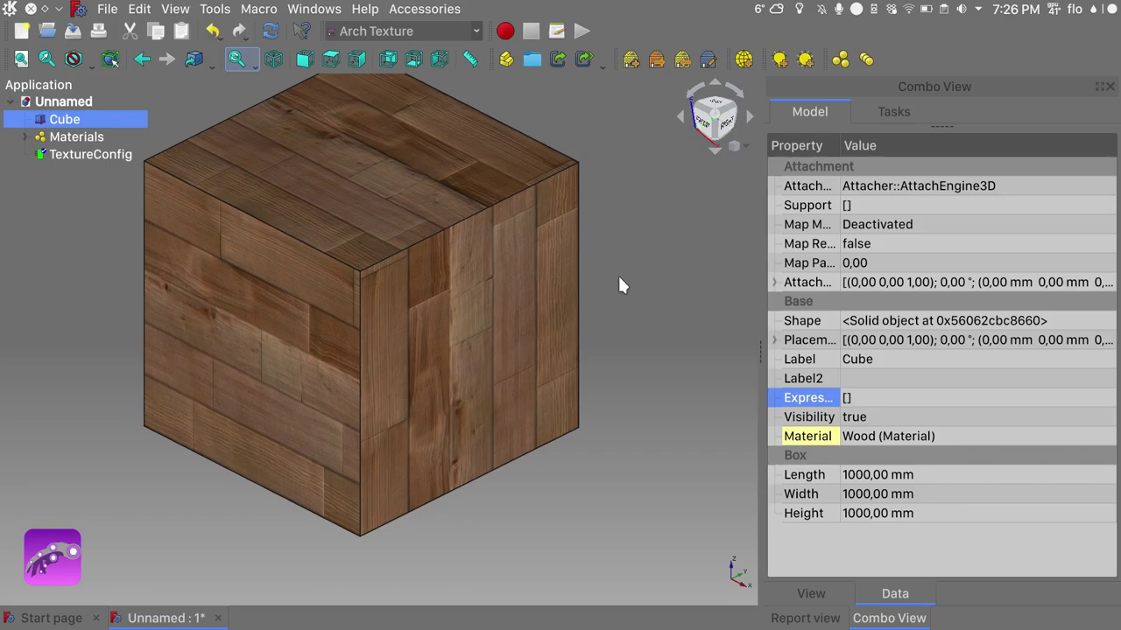
left_click(619, 279)
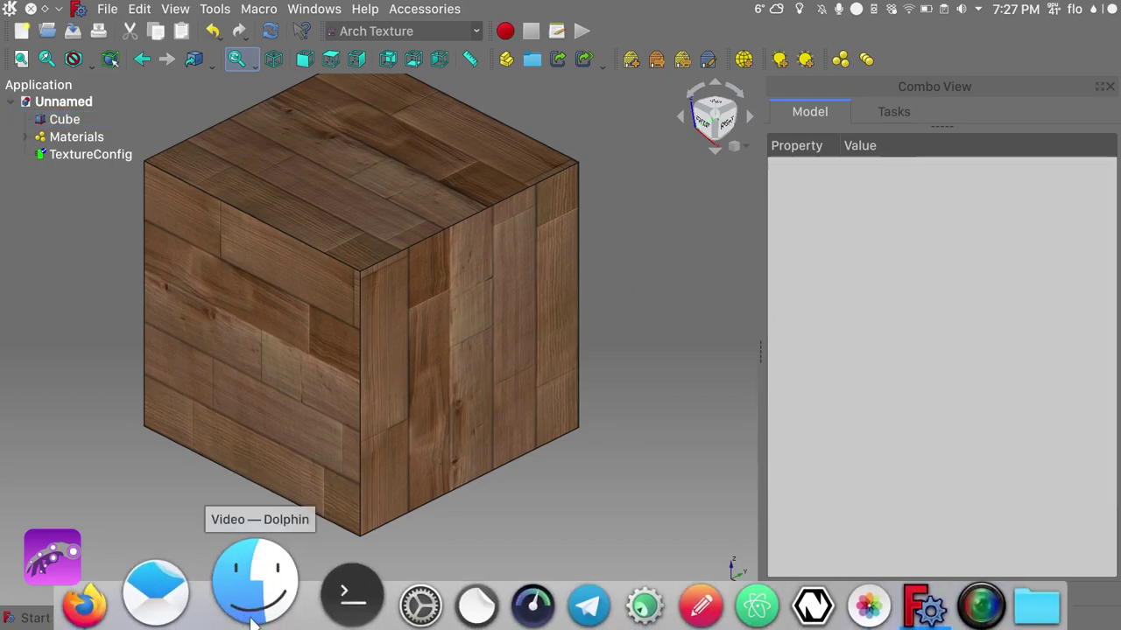
From Dolphin's Texture folder, open White_Brick_Texture.jpg with GNU Image Manipulation Program
left_click(250, 622)
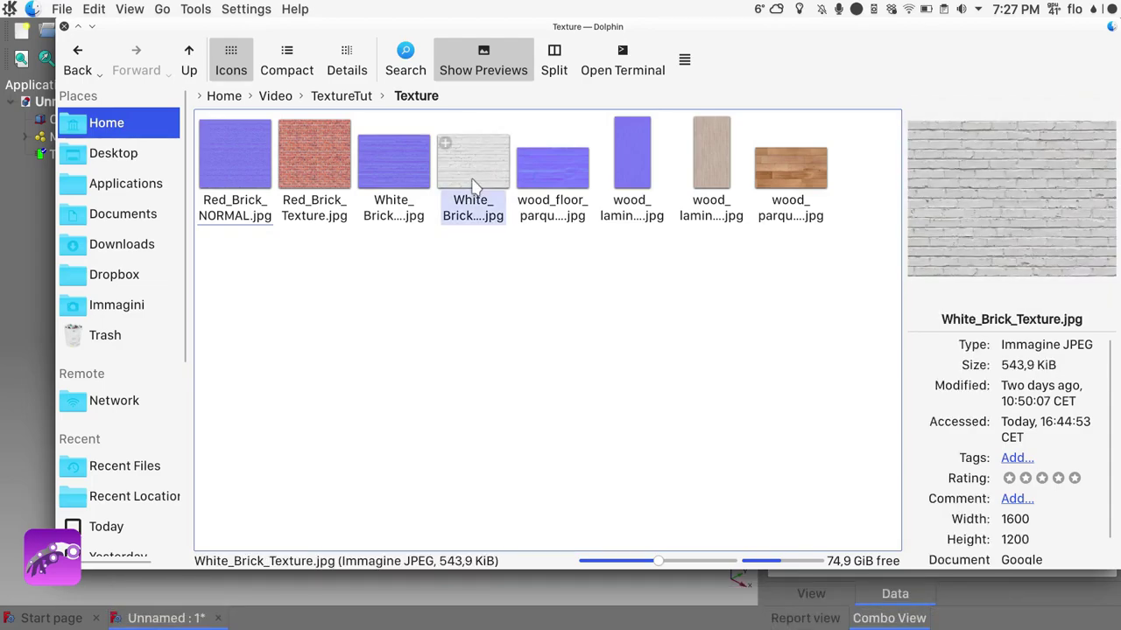
right_click(472, 186)
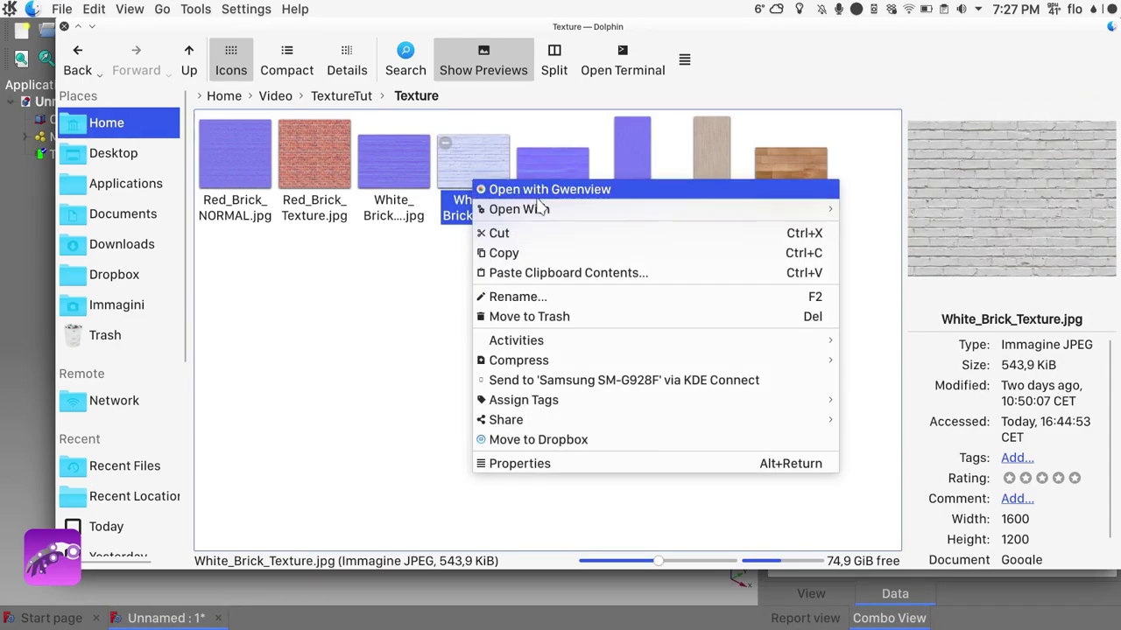
mouse_move(810, 210)
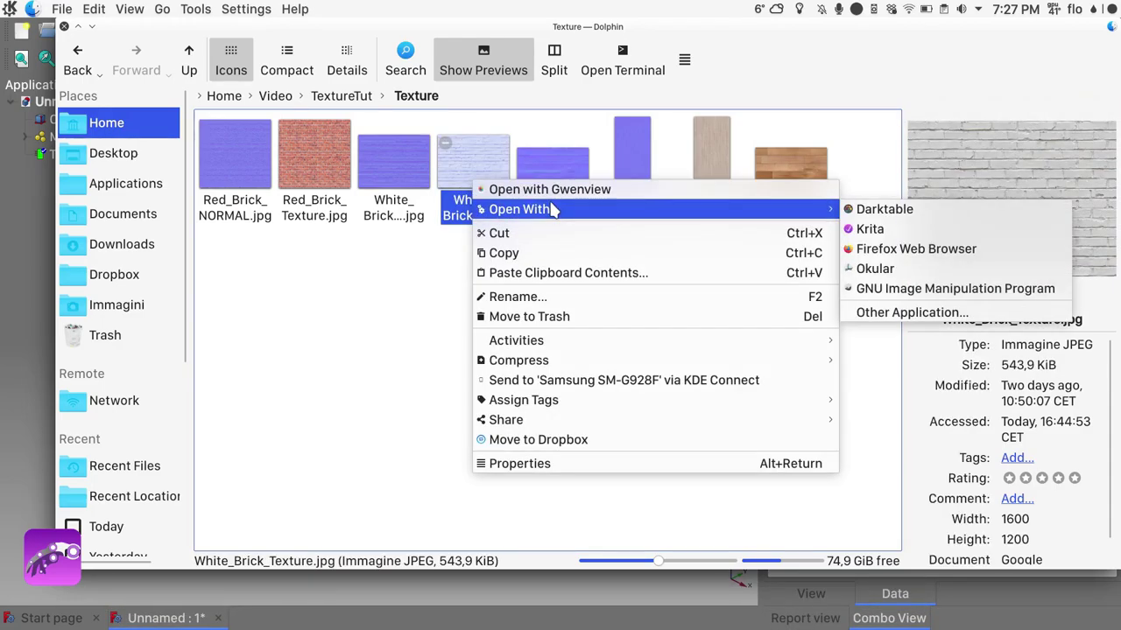
left_click(903, 288)
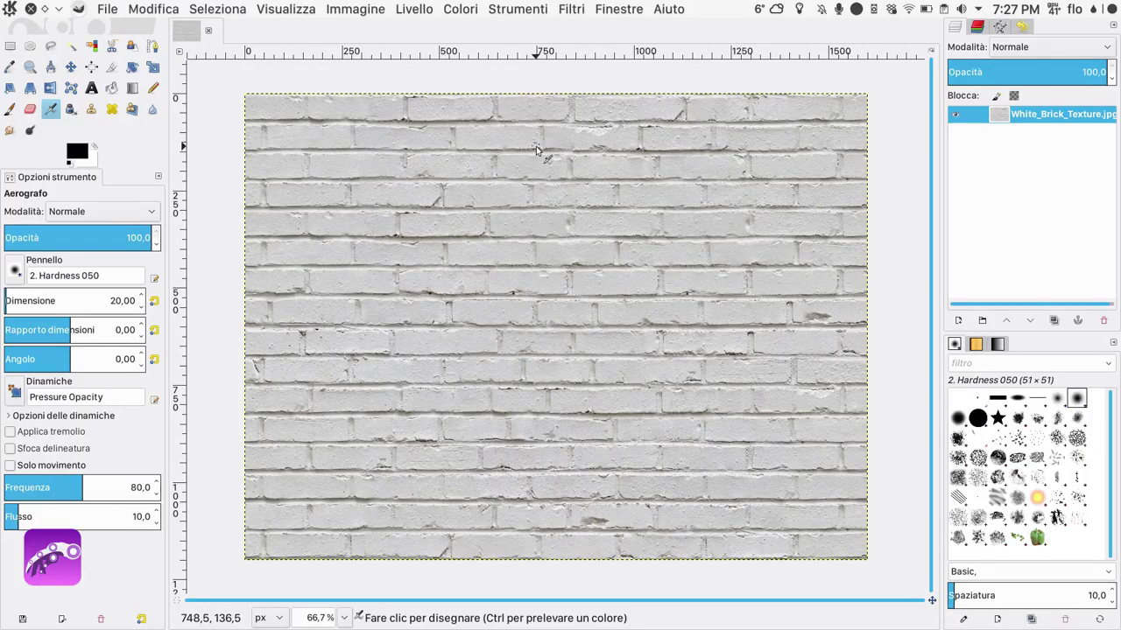
Desaturate the brick image to greyscale using the Luminosità (luminosity) mode
left_click(459, 12)
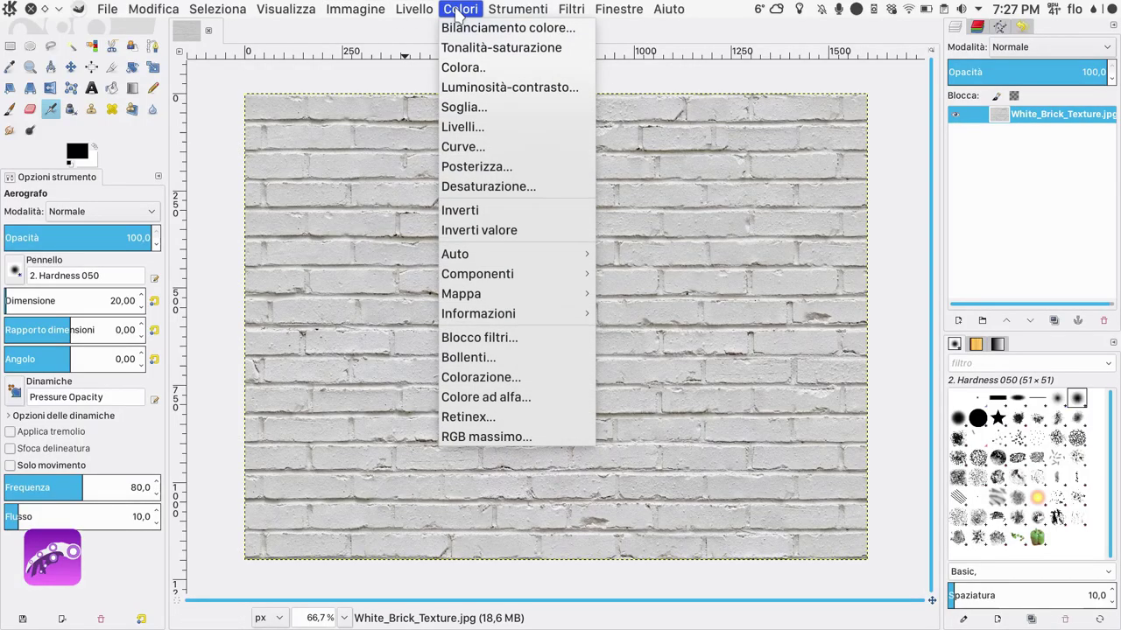
left_click(488, 188)
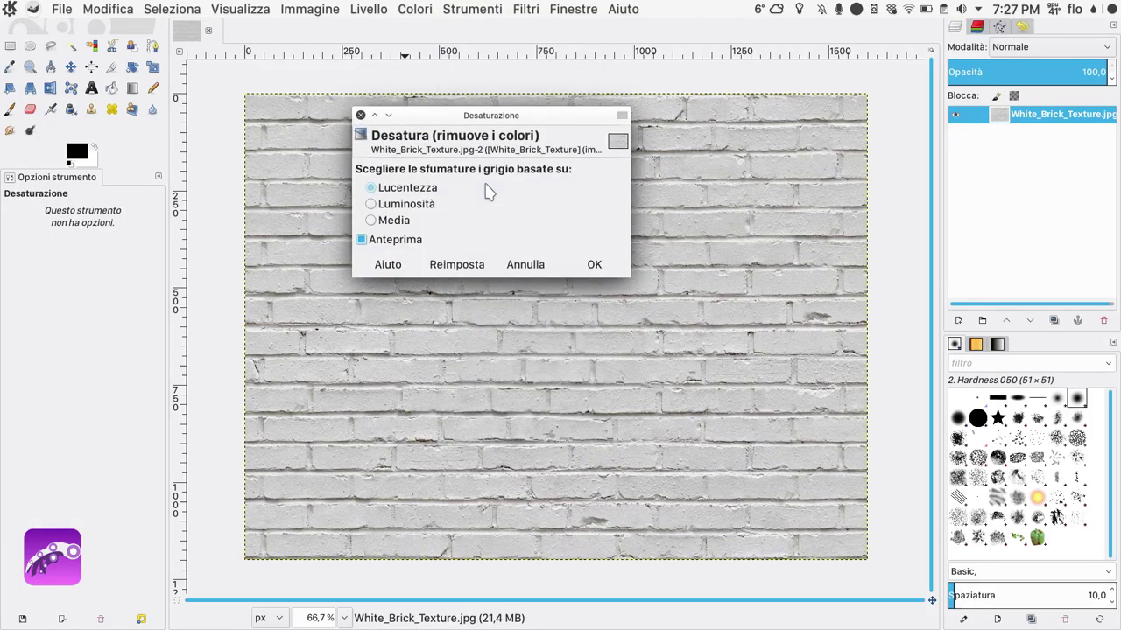
left_click(417, 206)
left_click(597, 263)
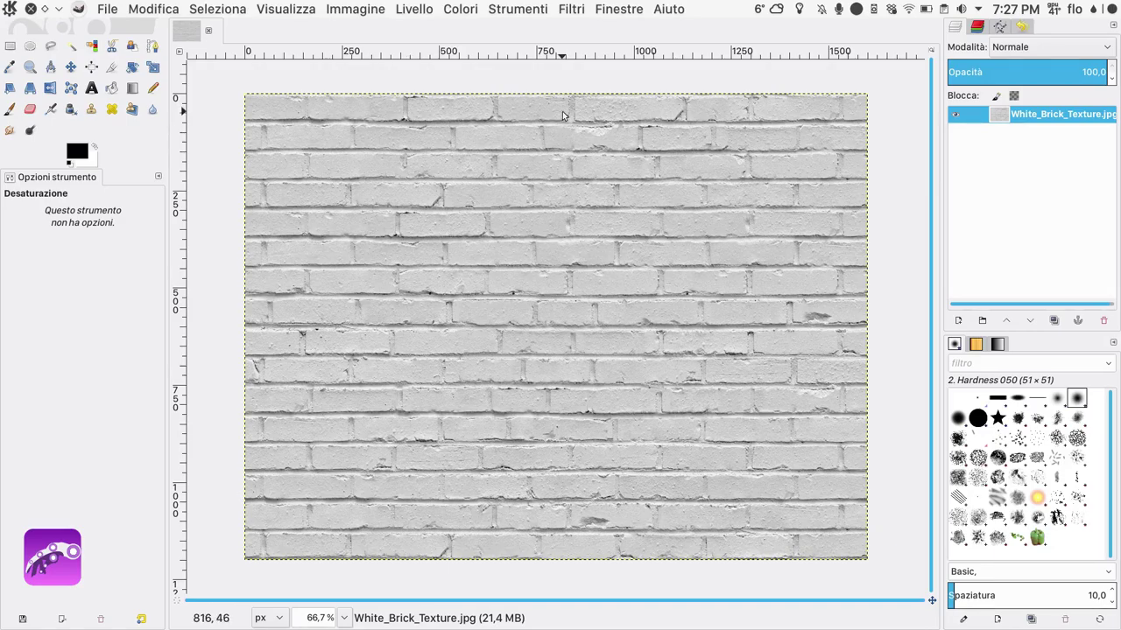
Apply an S-shaped Curves adjustment with lowered shadows and raised highlights to darken the mortar
left_click(461, 11)
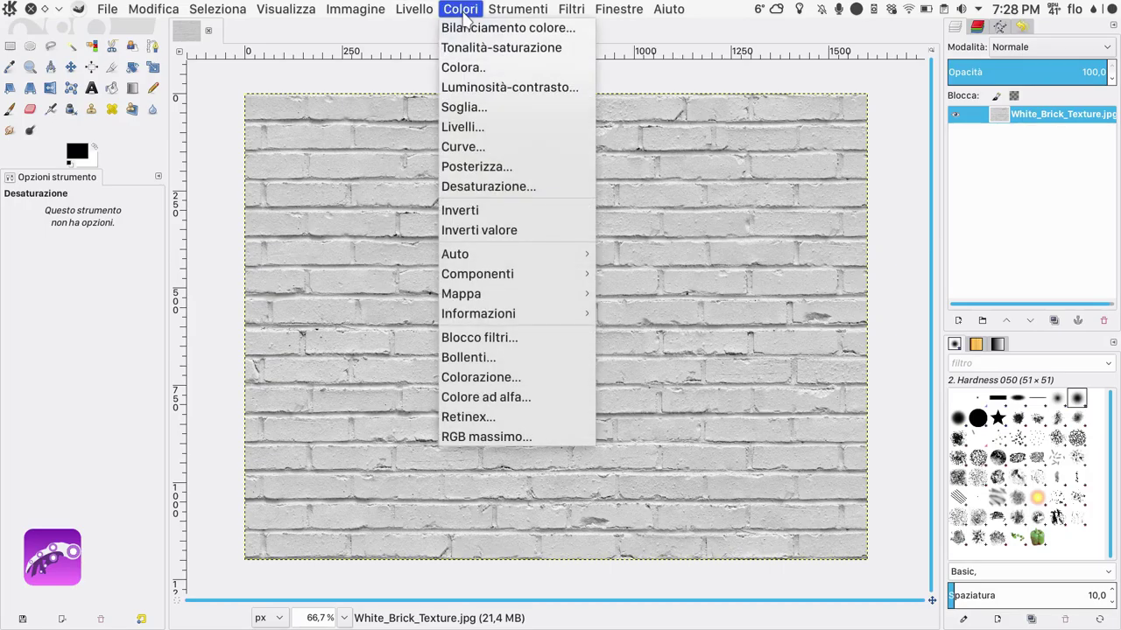
left_click(491, 149)
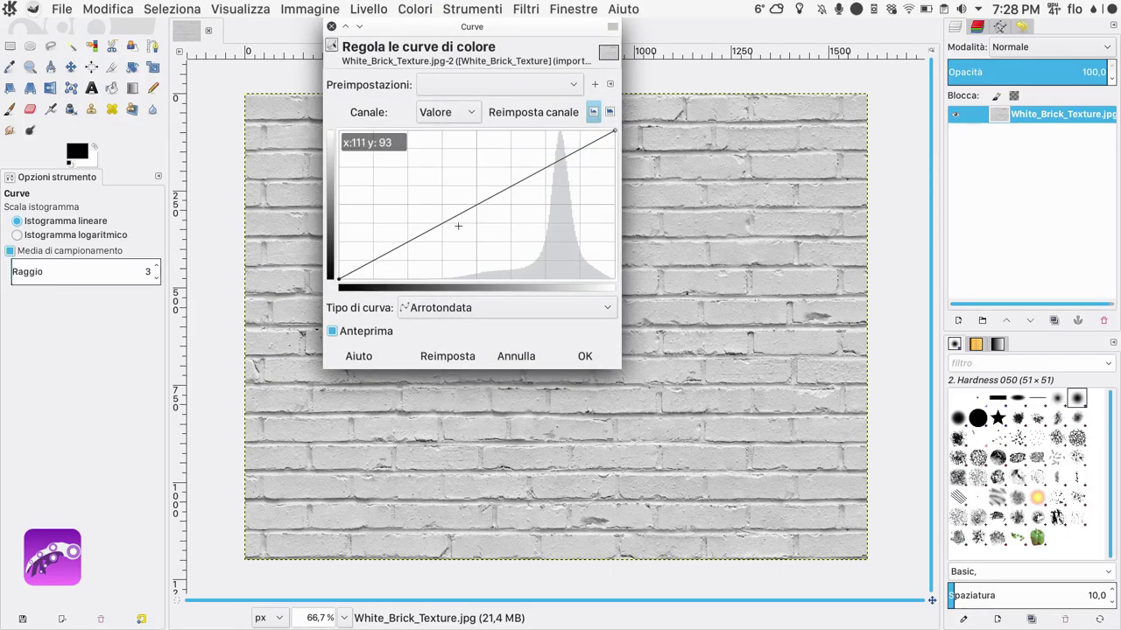
left_click_drag(441, 228, 481, 259)
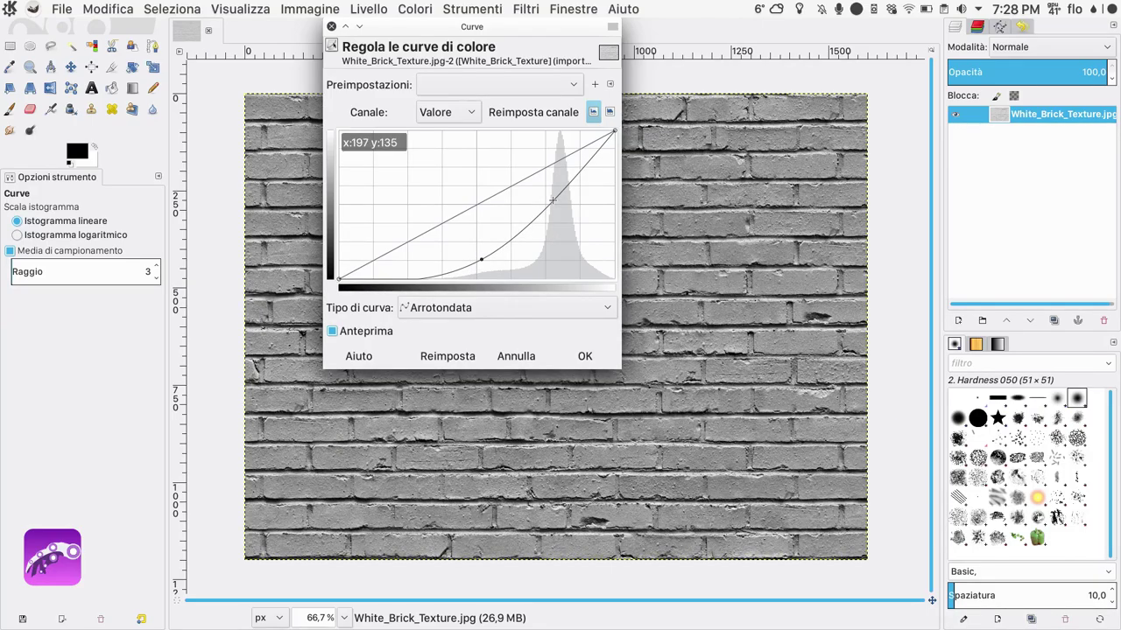
left_click_drag(553, 200, 530, 175)
left_click_drag(480, 259, 495, 261)
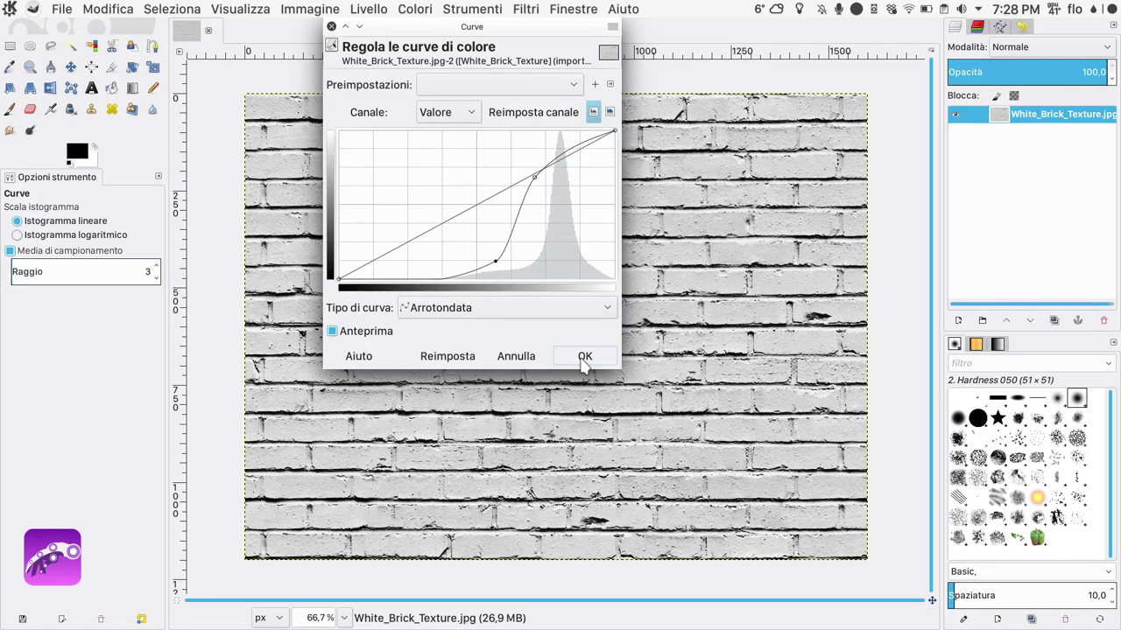
left_click(584, 358)
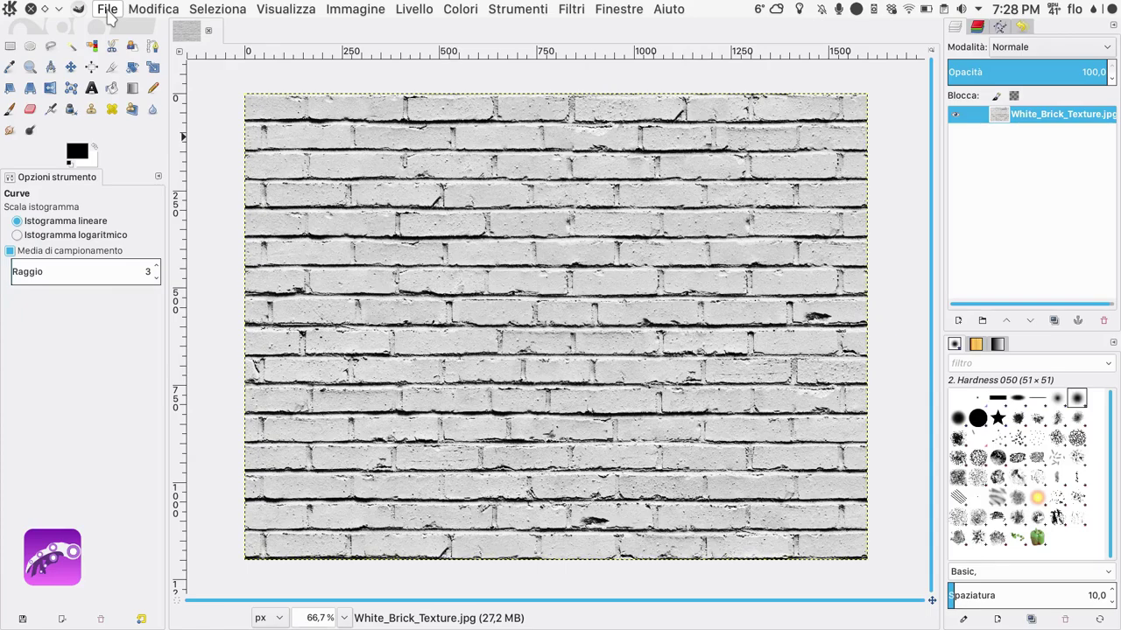
Export the brick image to the Texture folder as White_Brick_TextureBumpmap.jpg
left_click(108, 10)
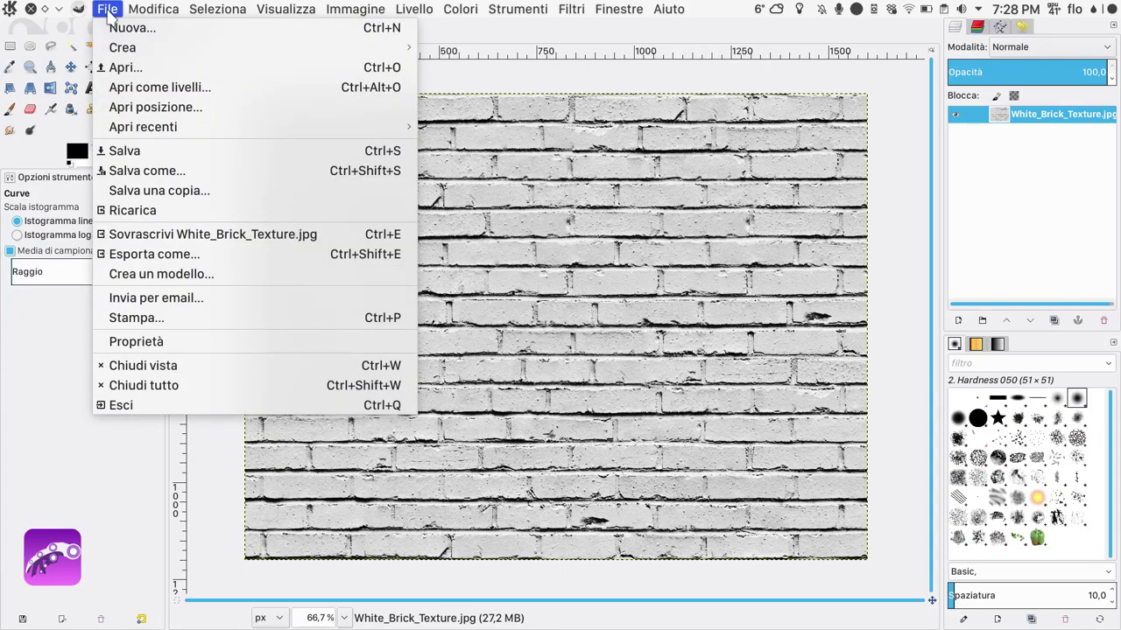
left_click(172, 255)
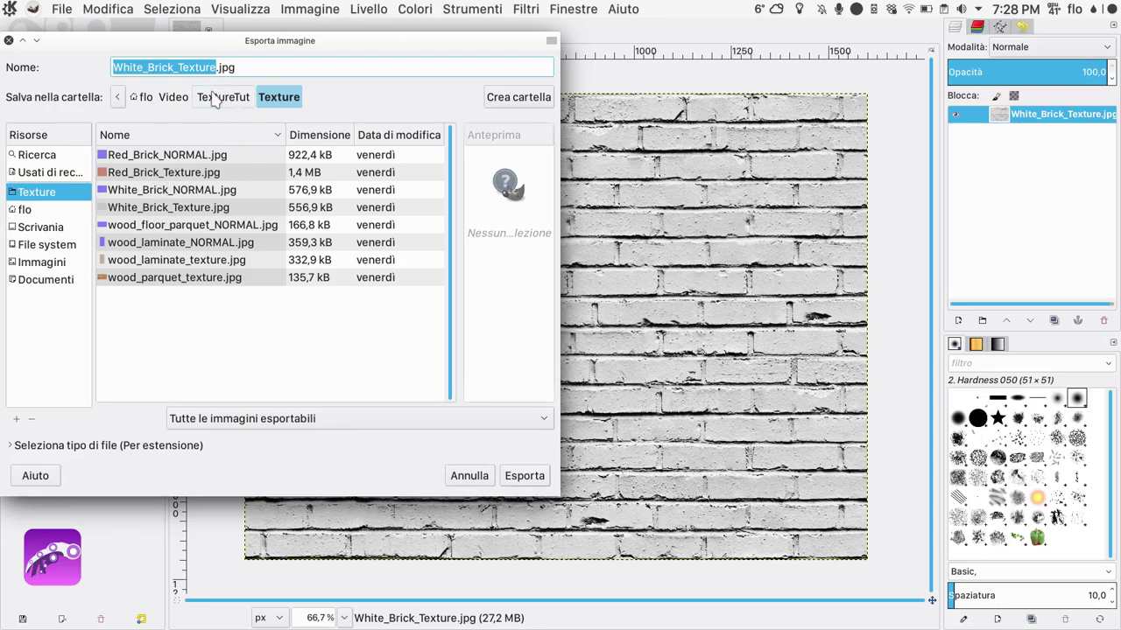
left_click(215, 68)
type("Bumpmap")
left_click(529, 476)
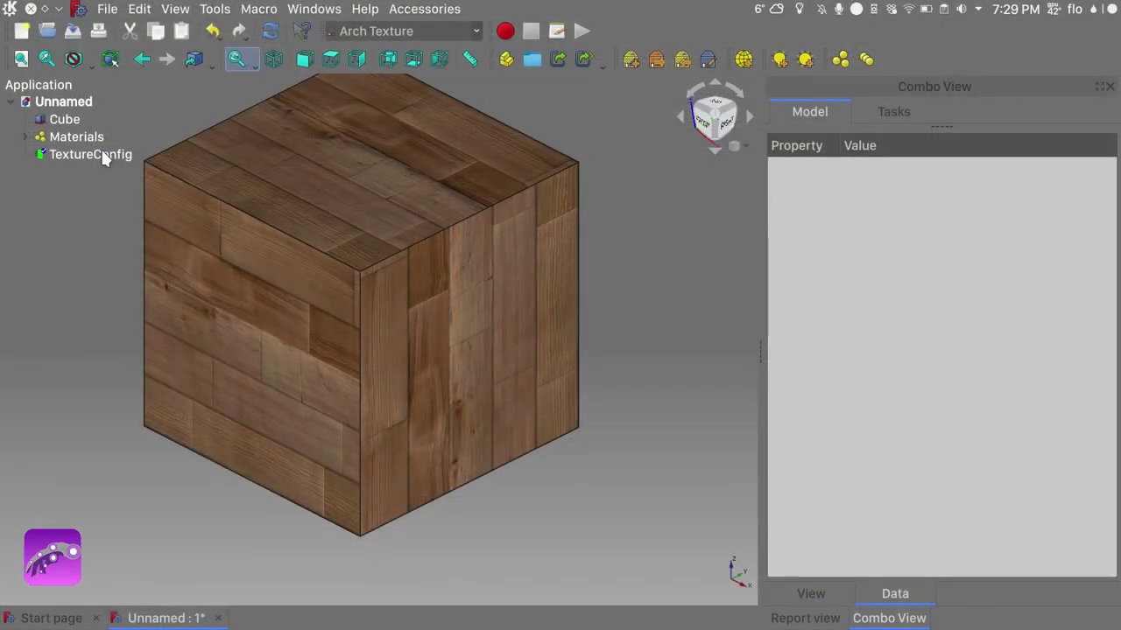
Switch the Wood material to White_Brick_Texture.jpg with White_Brick_TextureBumpmap.jpg as its bump map
double_click(102, 153)
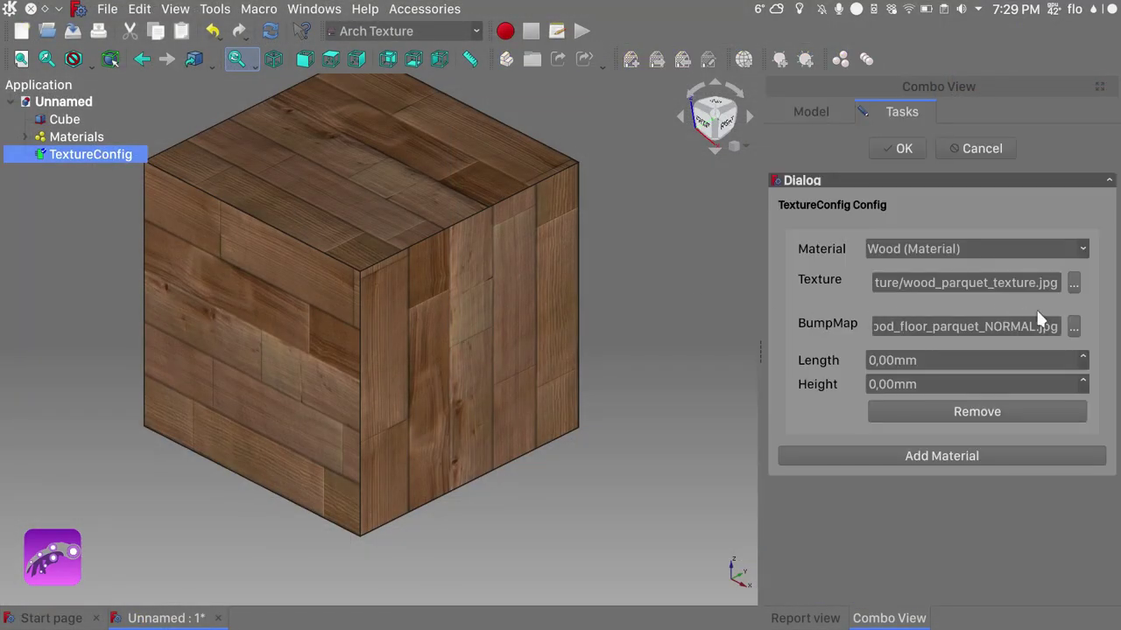
left_click(1072, 284)
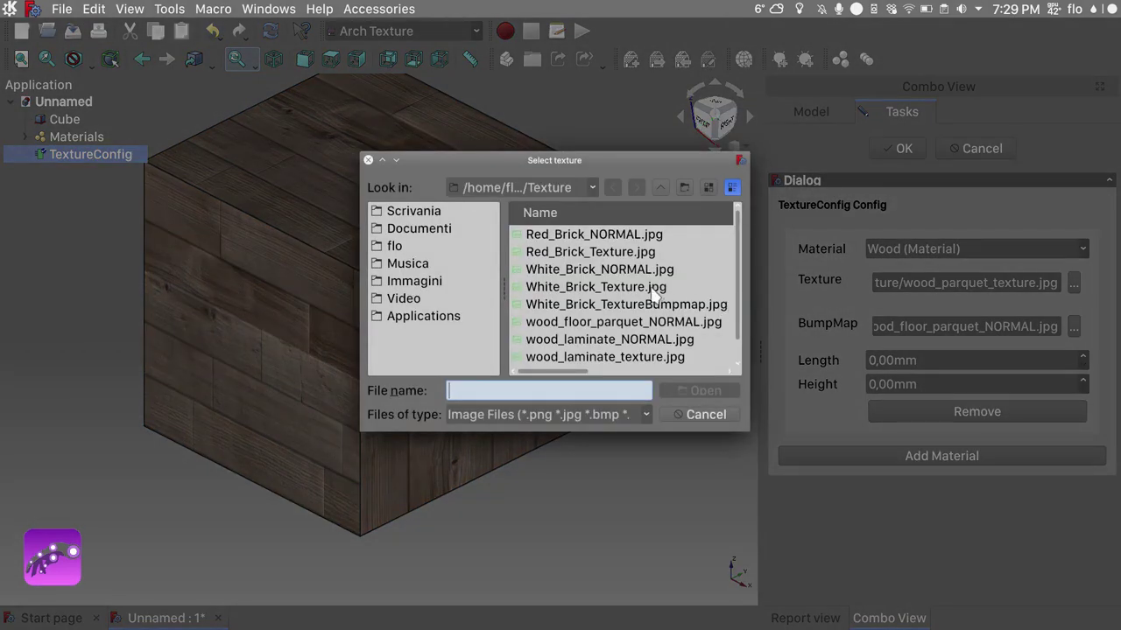
double_click(642, 287)
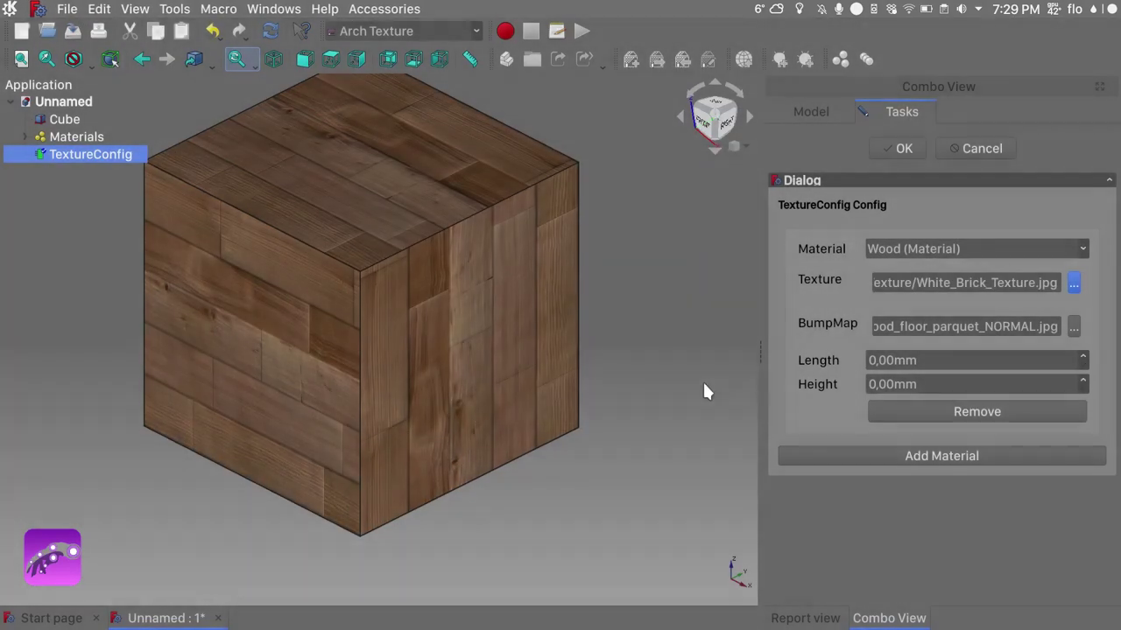
left_click(1073, 327)
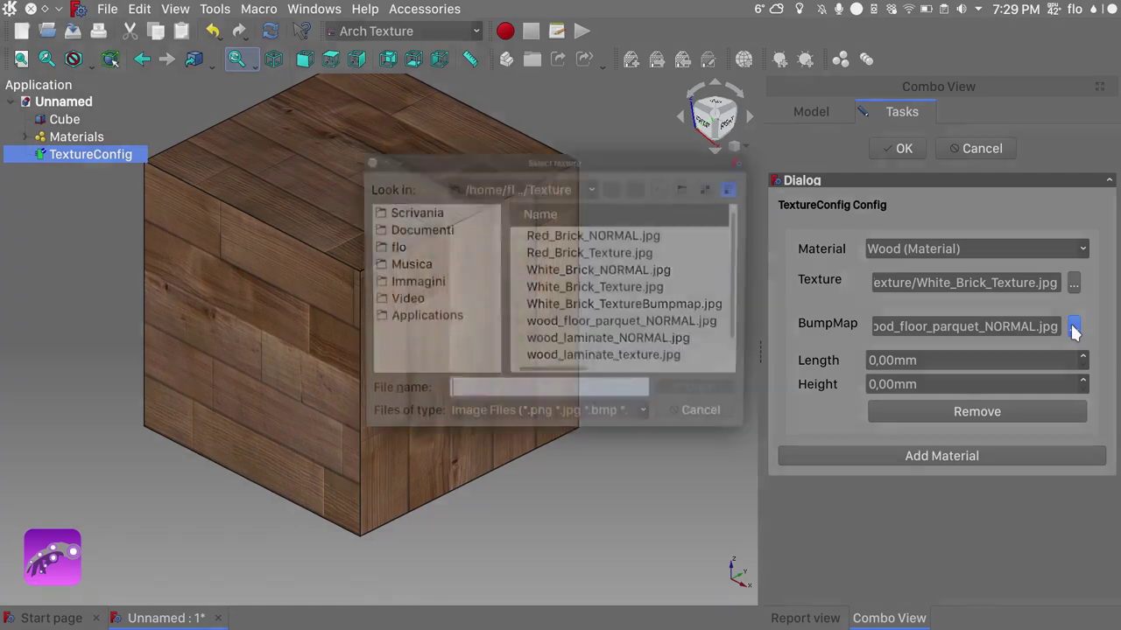
double_click(671, 304)
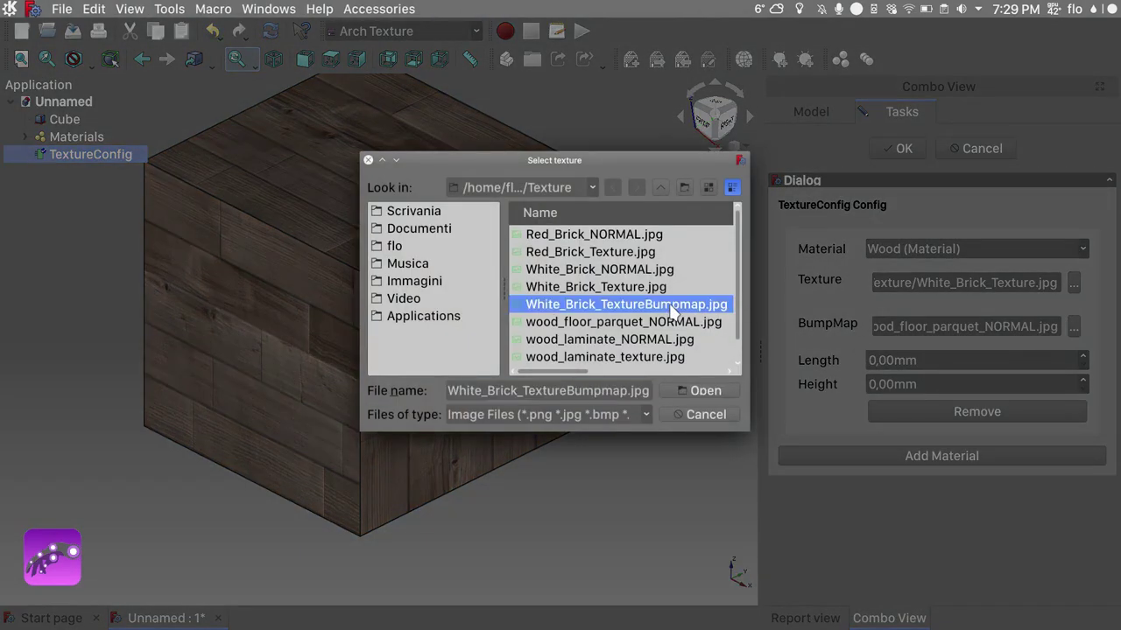
left_click(900, 150)
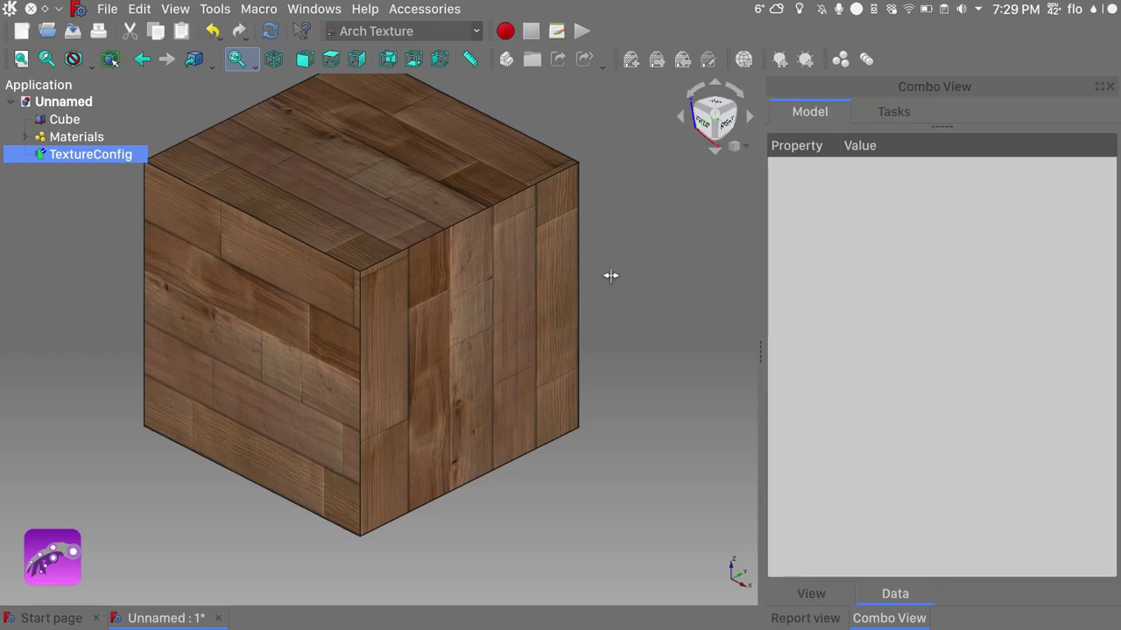
Inspect the brick cube's faces, then restore the wood parquet and set Length to 3000 mm
middle_click_drag(504, 309, 581, 305)
left_click(580, 305)
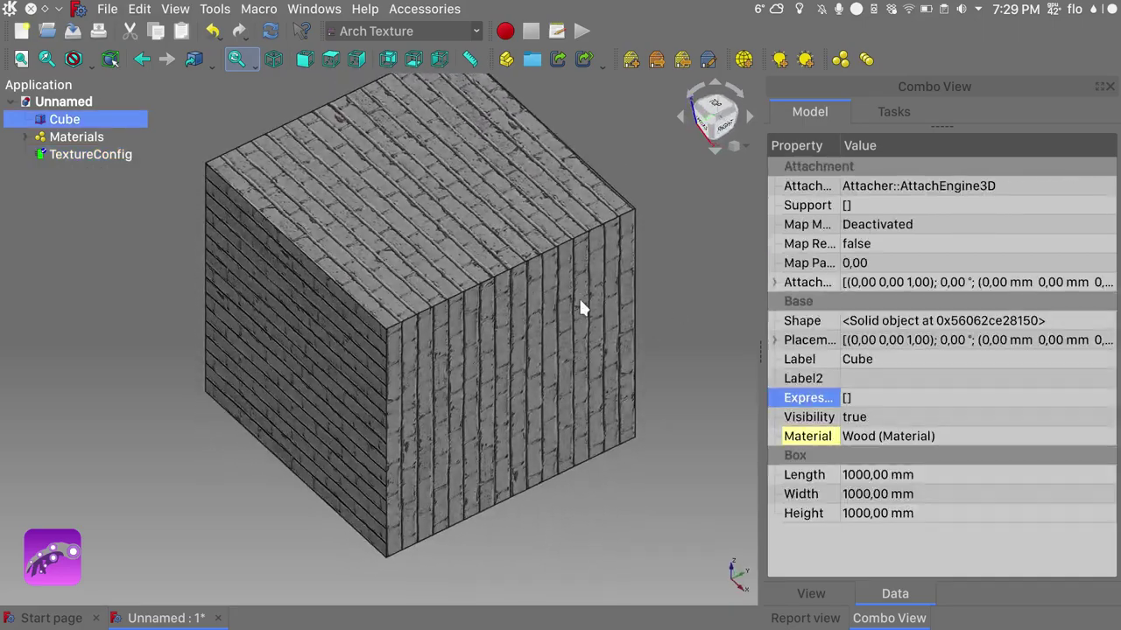
scroll(468, 214, "up", 5)
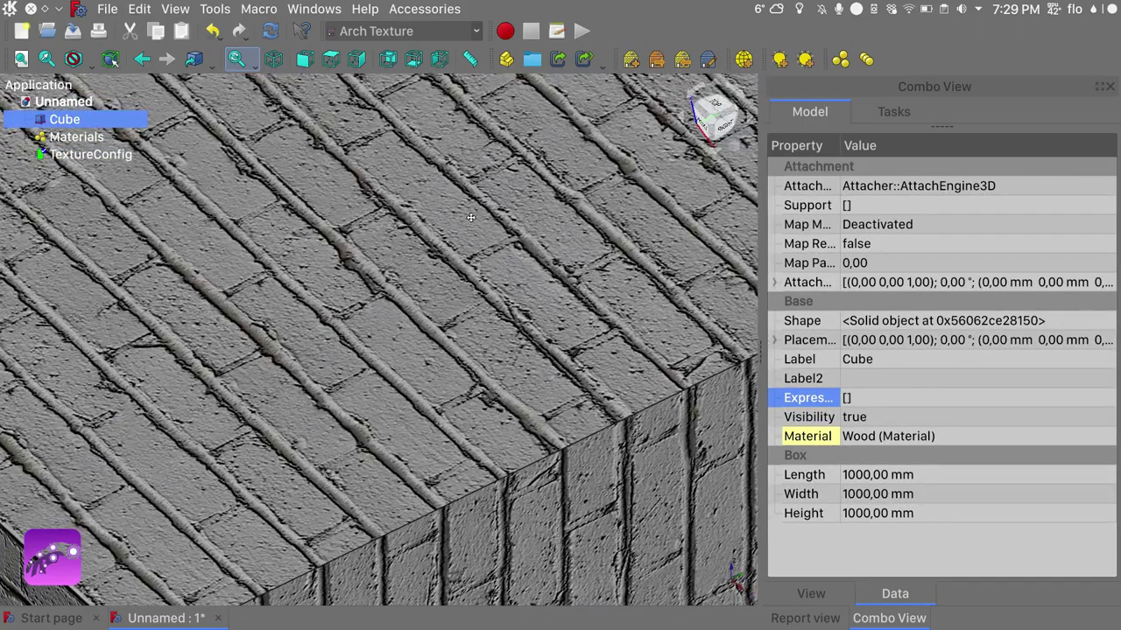
middle_click_drag(453, 193, 500, 232)
left_click(856, 9)
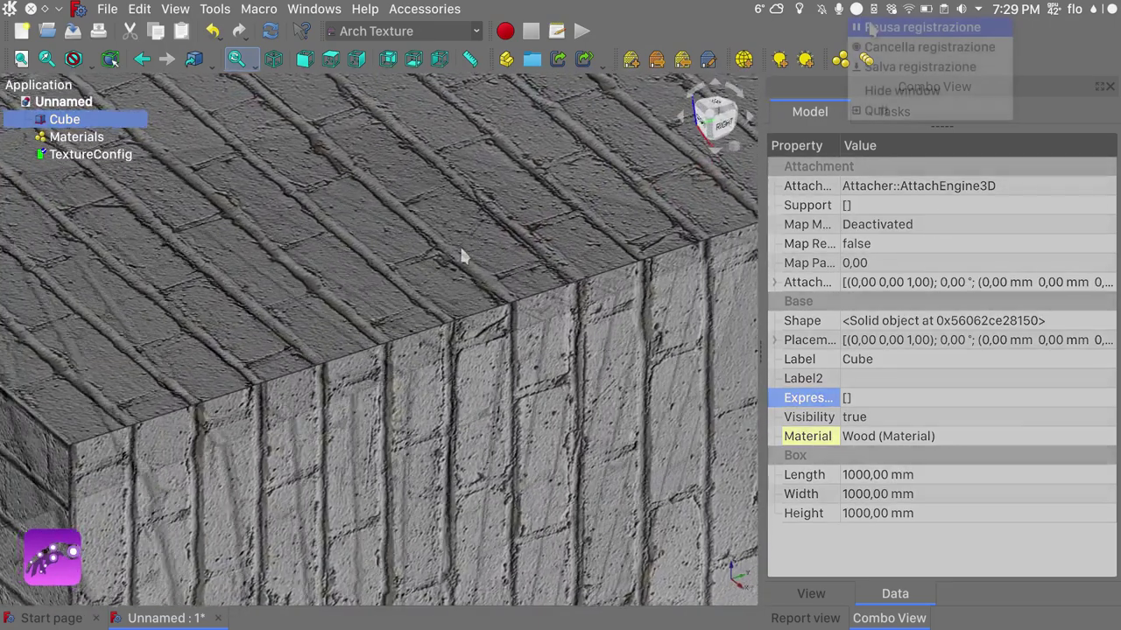
left_click(926, 27)
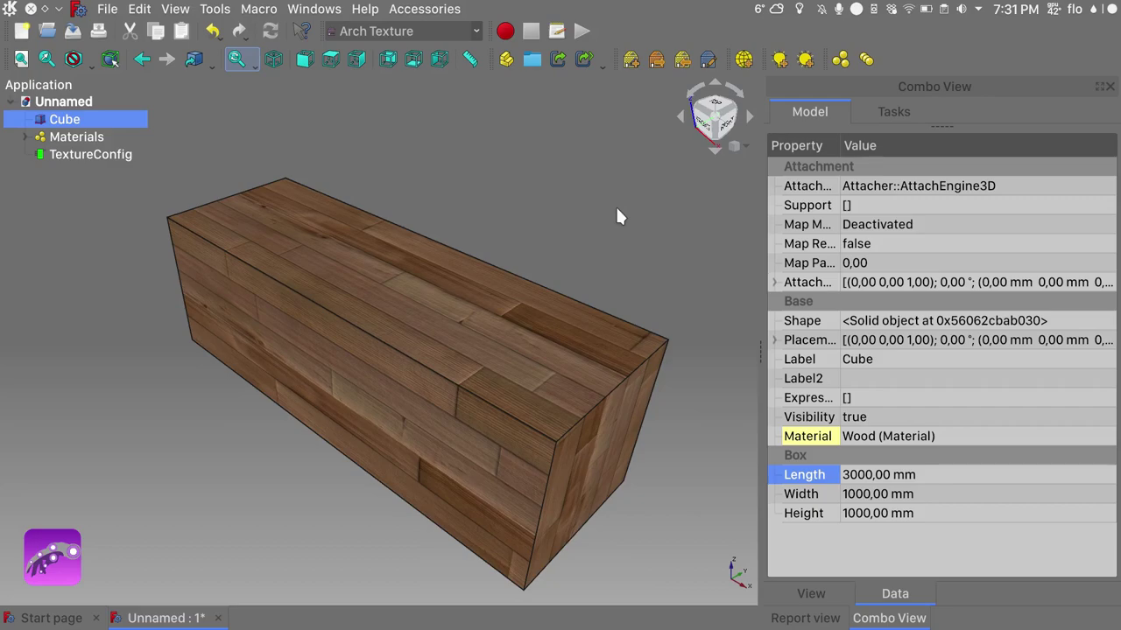
Give the Wood texture Length 1024 and Height 620, then orbit to view the box
double_click(120, 152)
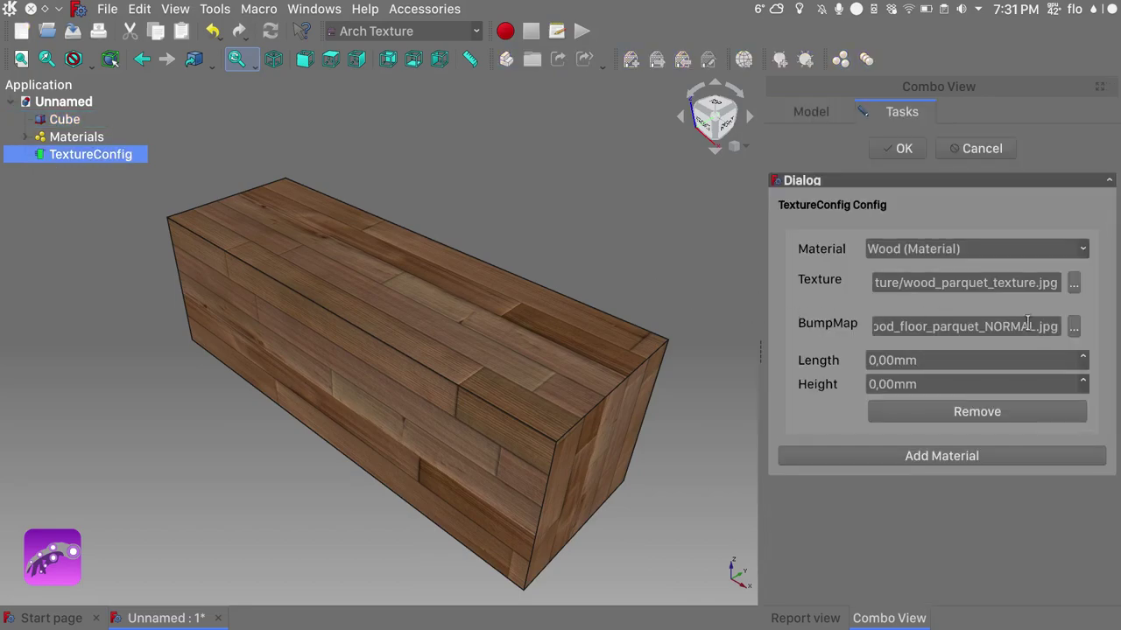
left_click(893, 359)
type("1024")
key("Tab")
type("620")
left_click(901, 150)
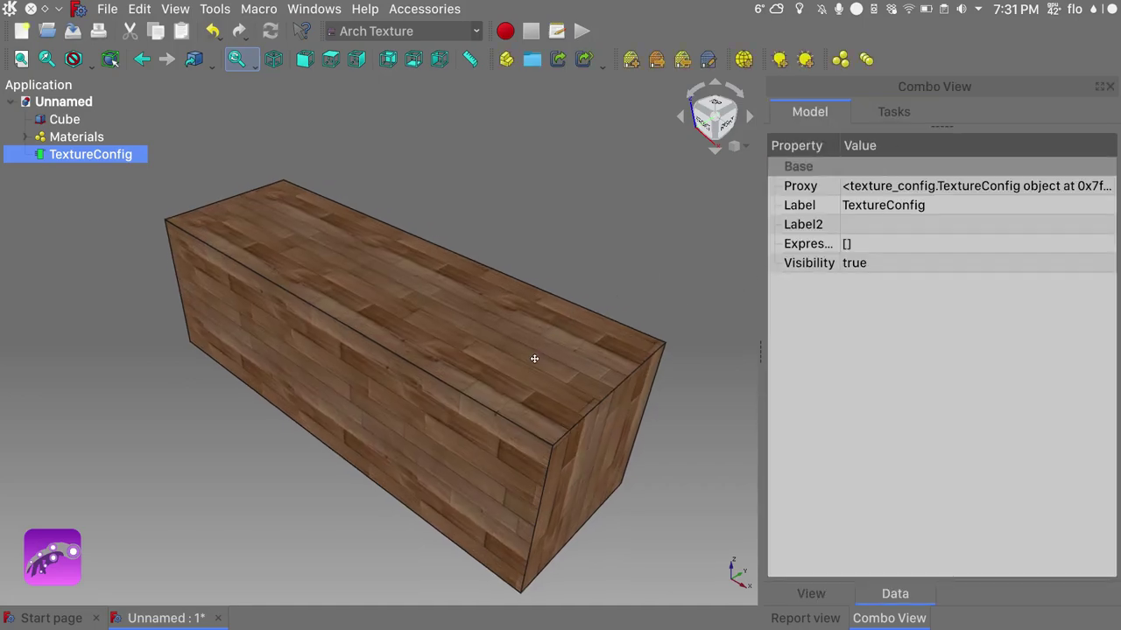
middle_click_drag(533, 358, 553, 324)
left_click(551, 331)
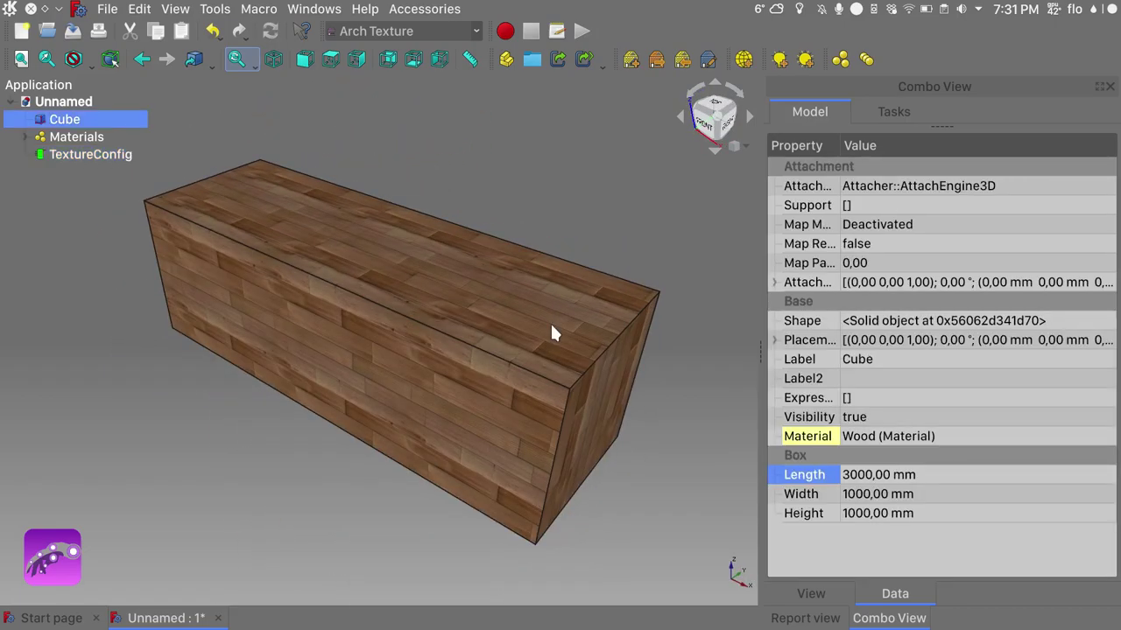
middle_click_drag(493, 275, 523, 239)
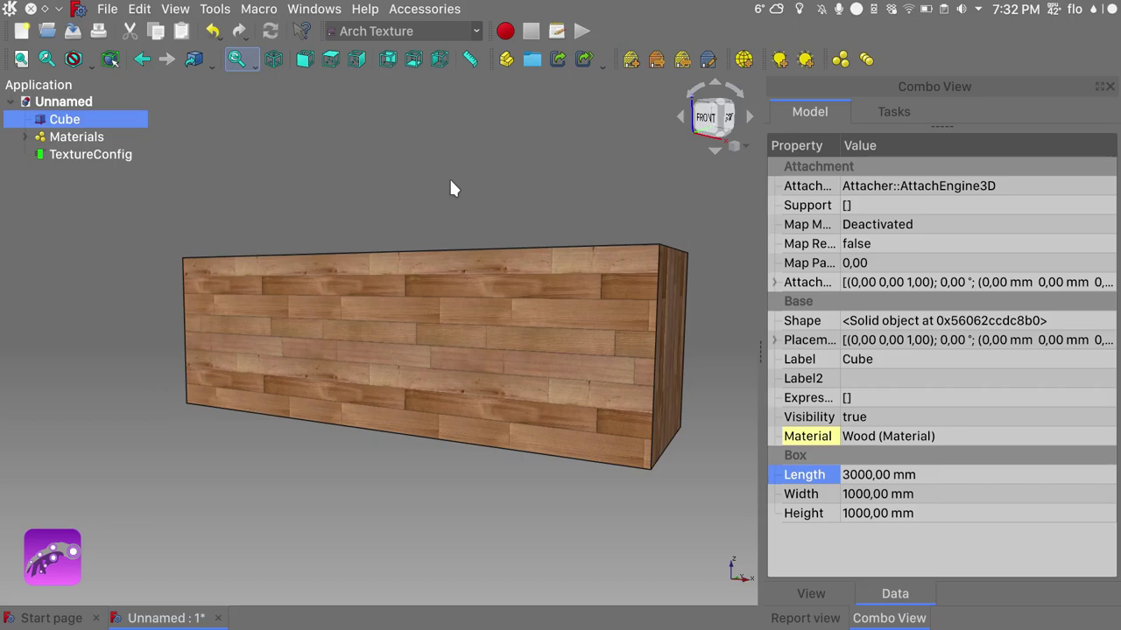
Select TextureConfig and open its Face Configuration task for per-face texture rotation
left_click(116, 156)
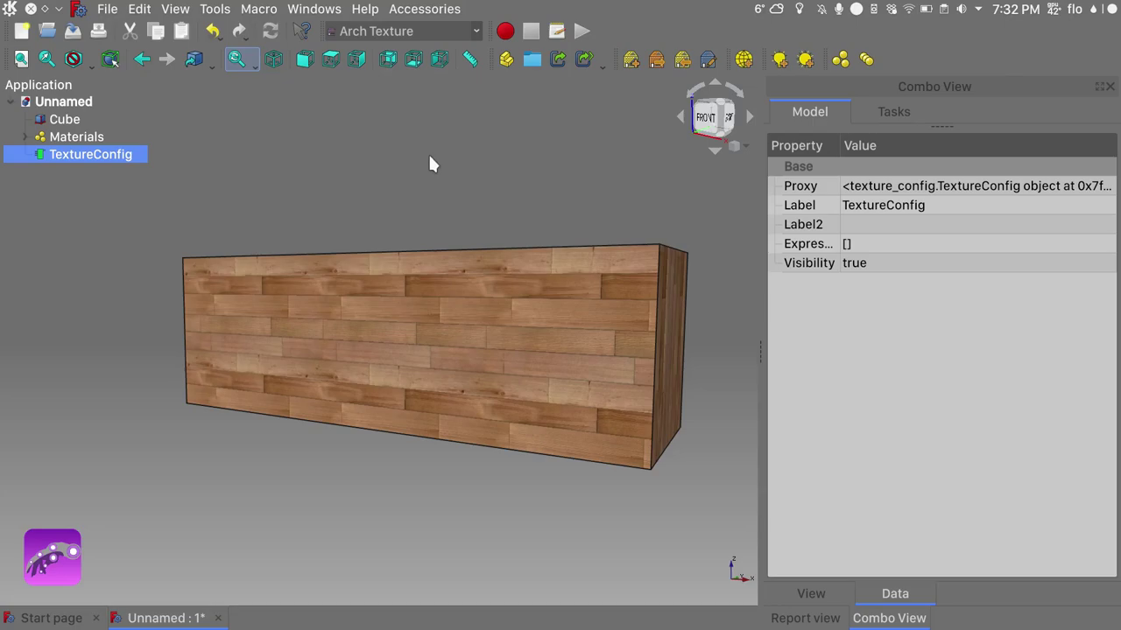
left_click(708, 60)
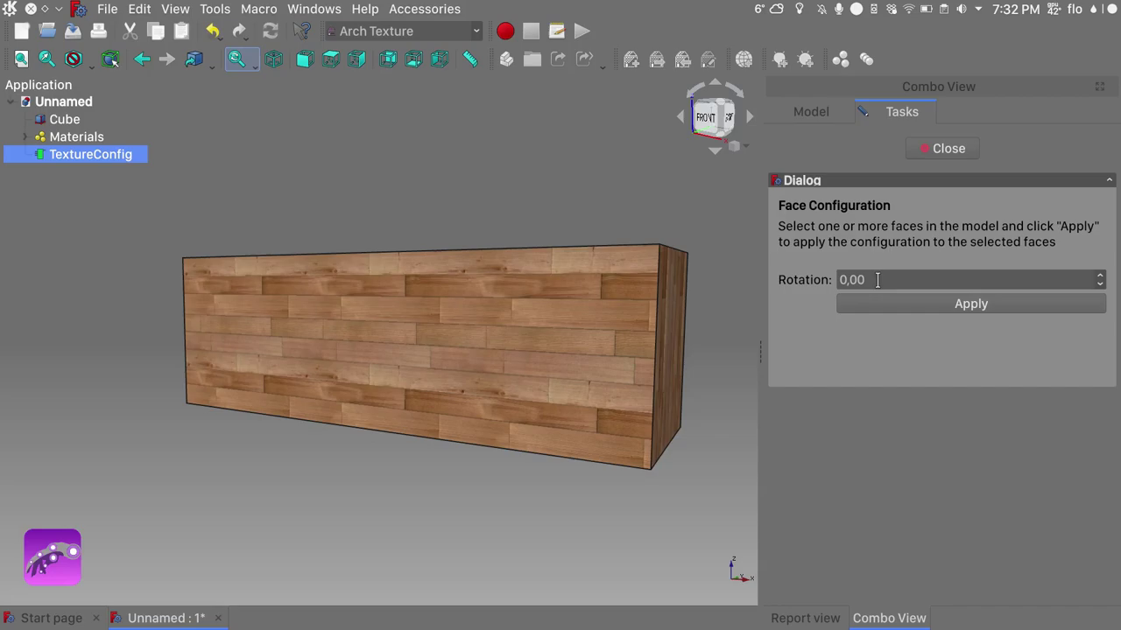
middle_click_drag(711, 314, 672, 371)
Apply a 90° texture rotation to the box's short end face so its wood planks run horizontally
left_click(672, 371)
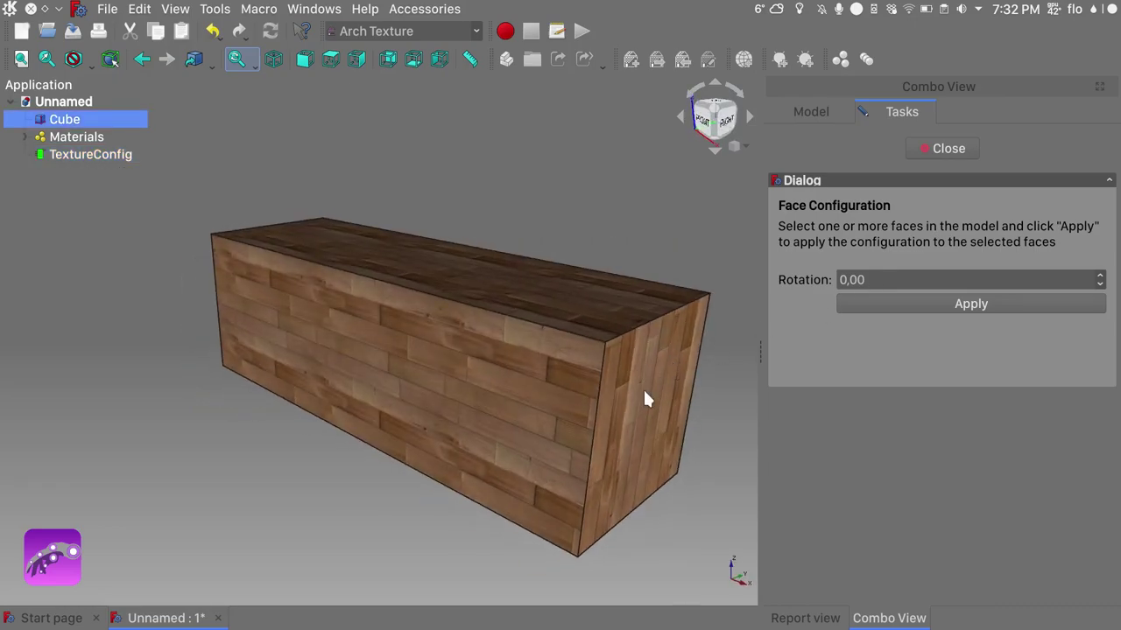
left_click(642, 387)
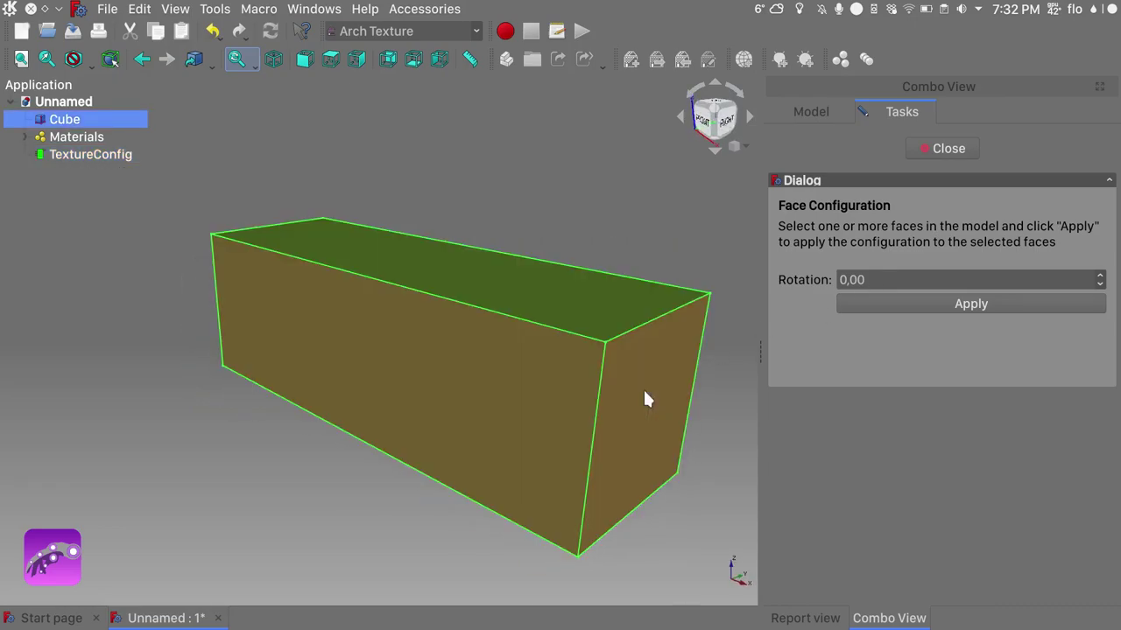
left_click(874, 279)
key("BackSpace")
key("BackSpace")
key("BackSpace")
key("BackSpace")
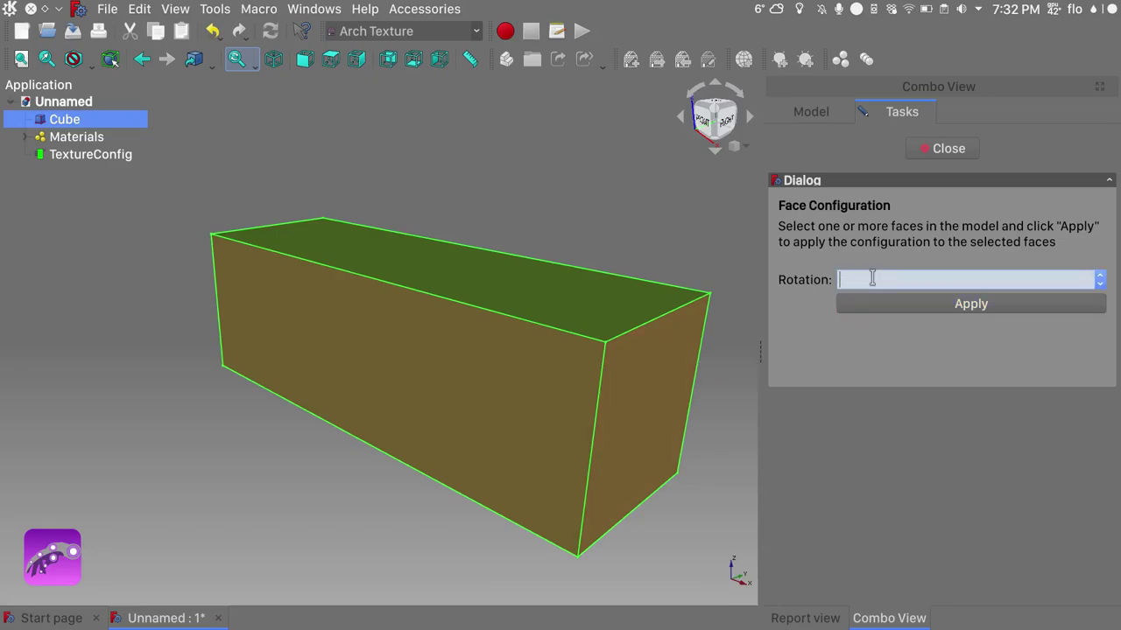
type("90")
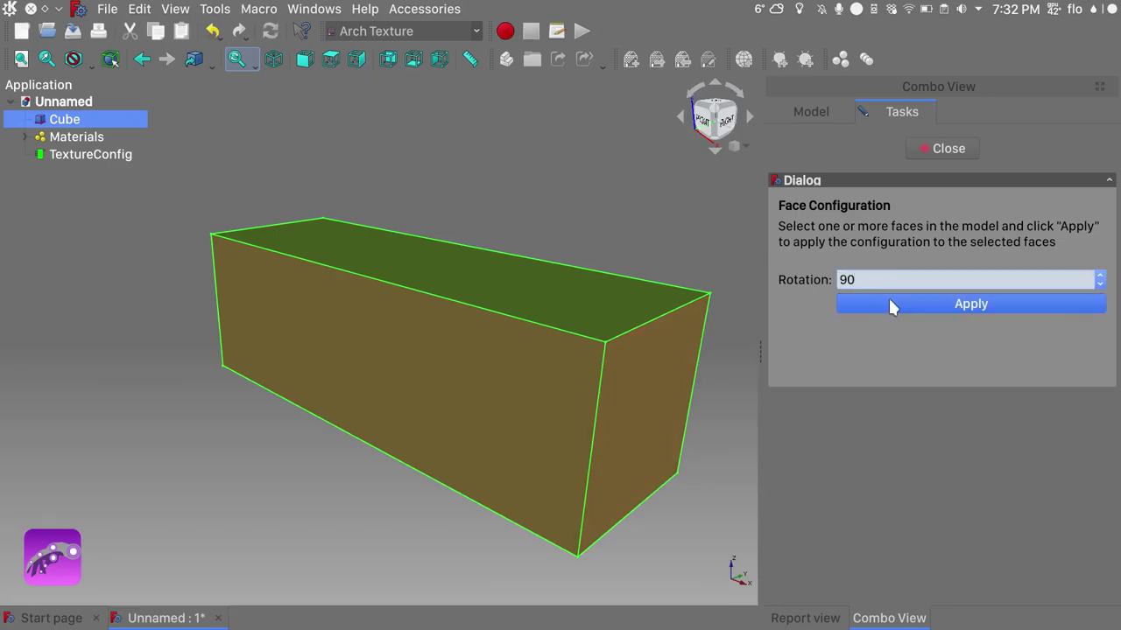
left_click(843, 304)
left_click(658, 321)
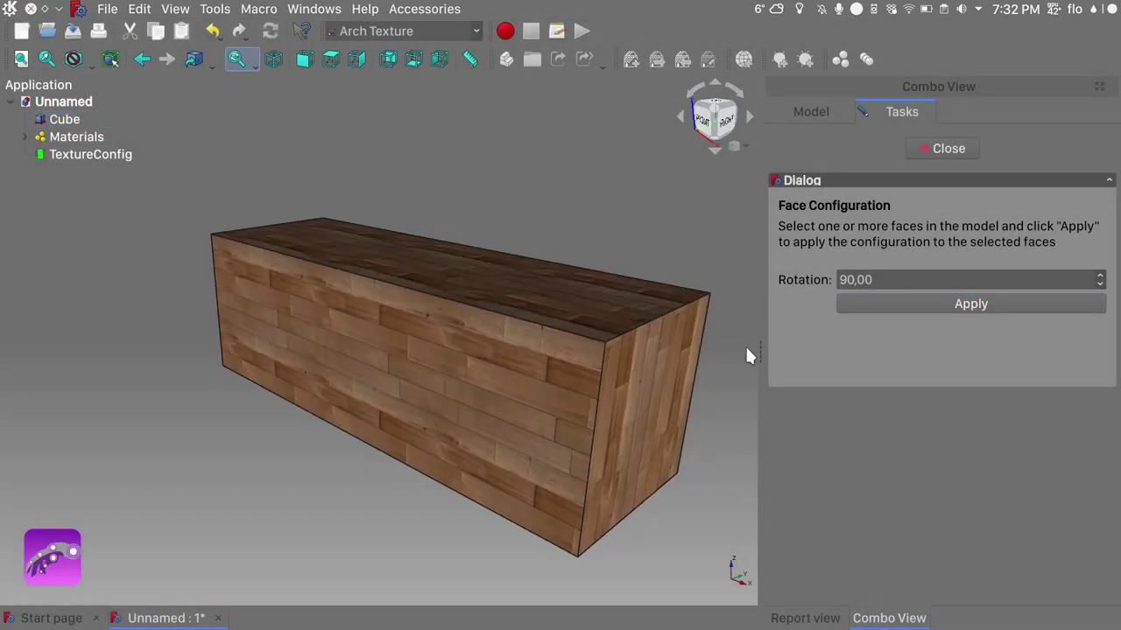
left_click(652, 382)
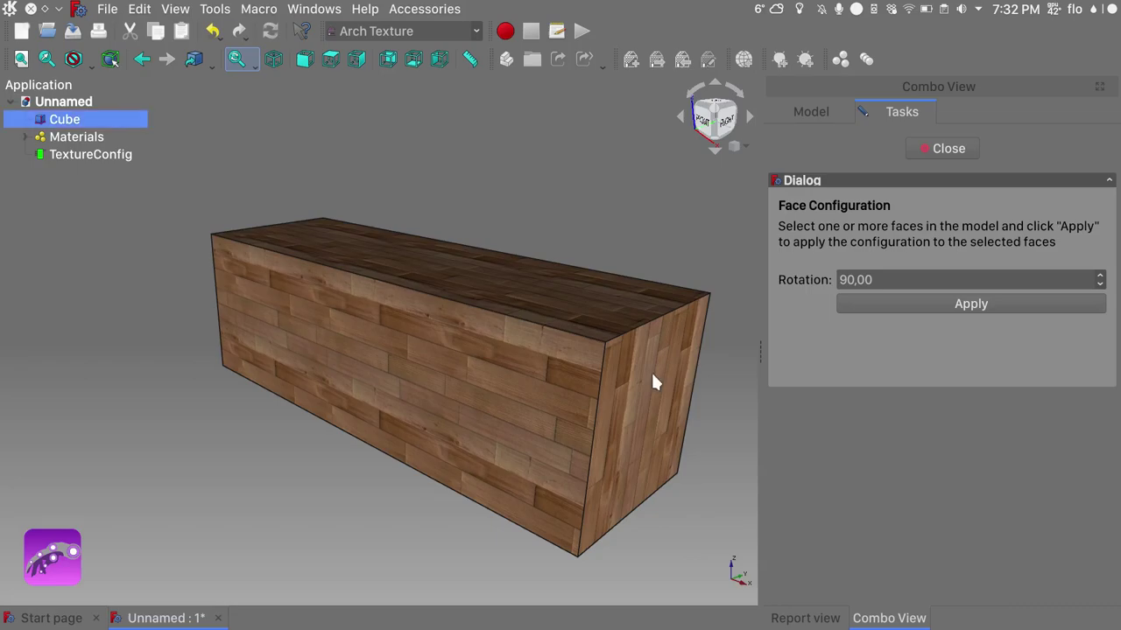
left_click(897, 298)
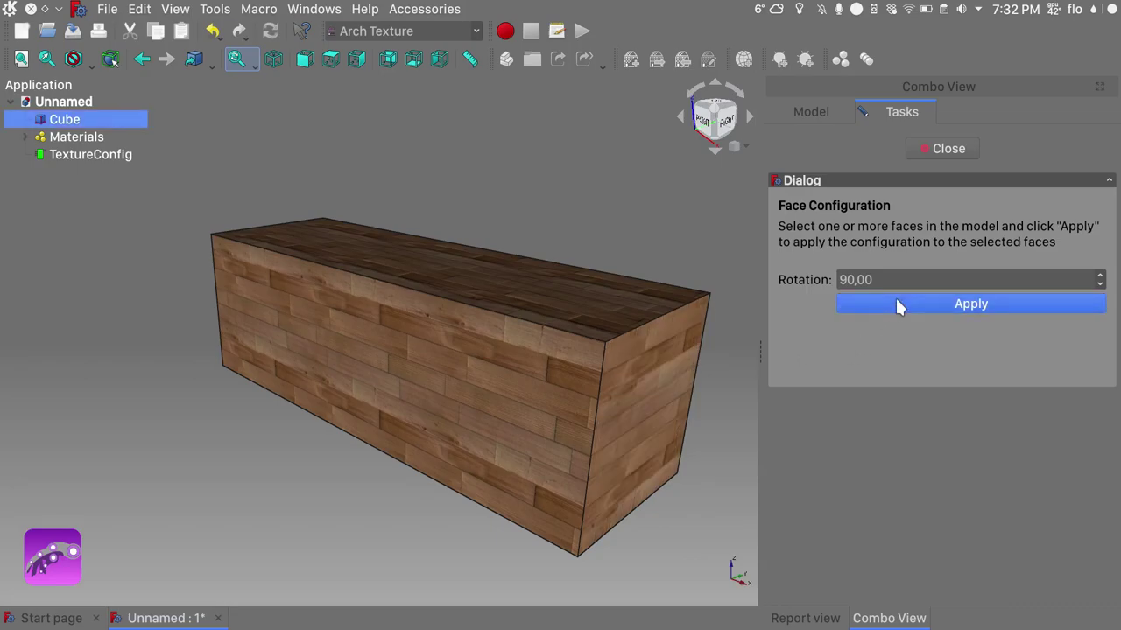
middle_click_drag(714, 403, 619, 438)
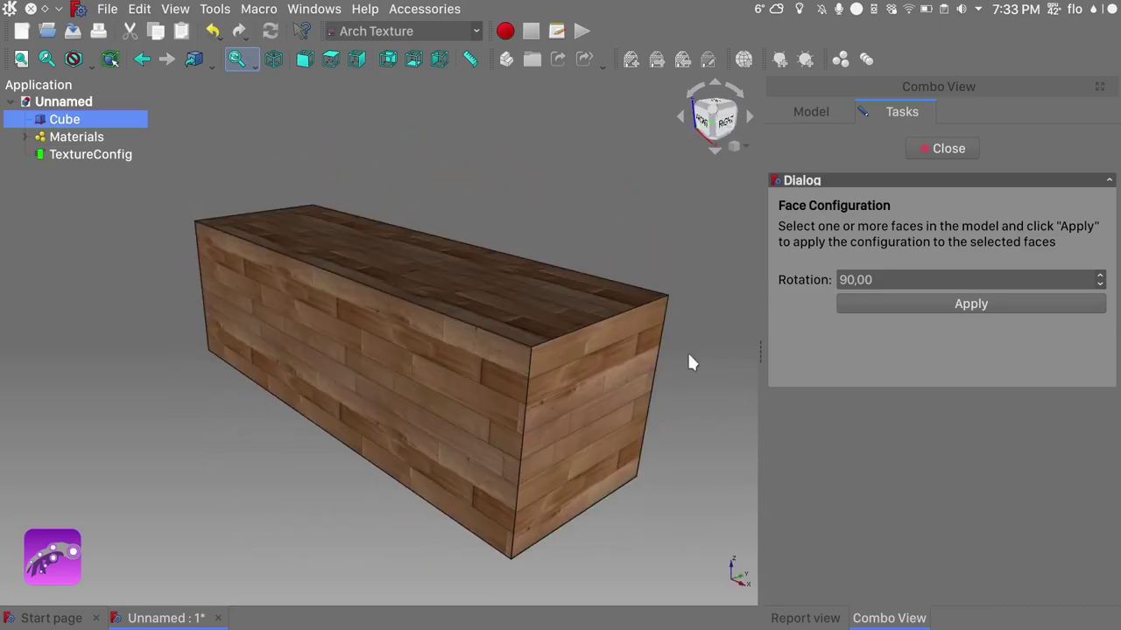
Set the face rotation to 45° and apply it to the box's end face
left_click(886, 278)
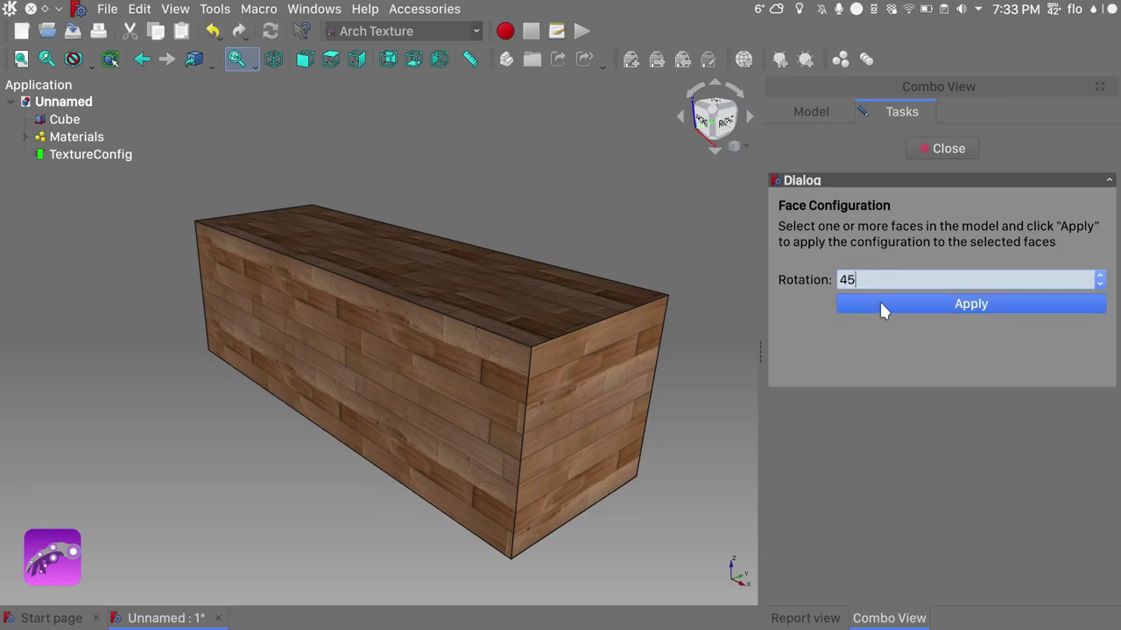
left_click(881, 305)
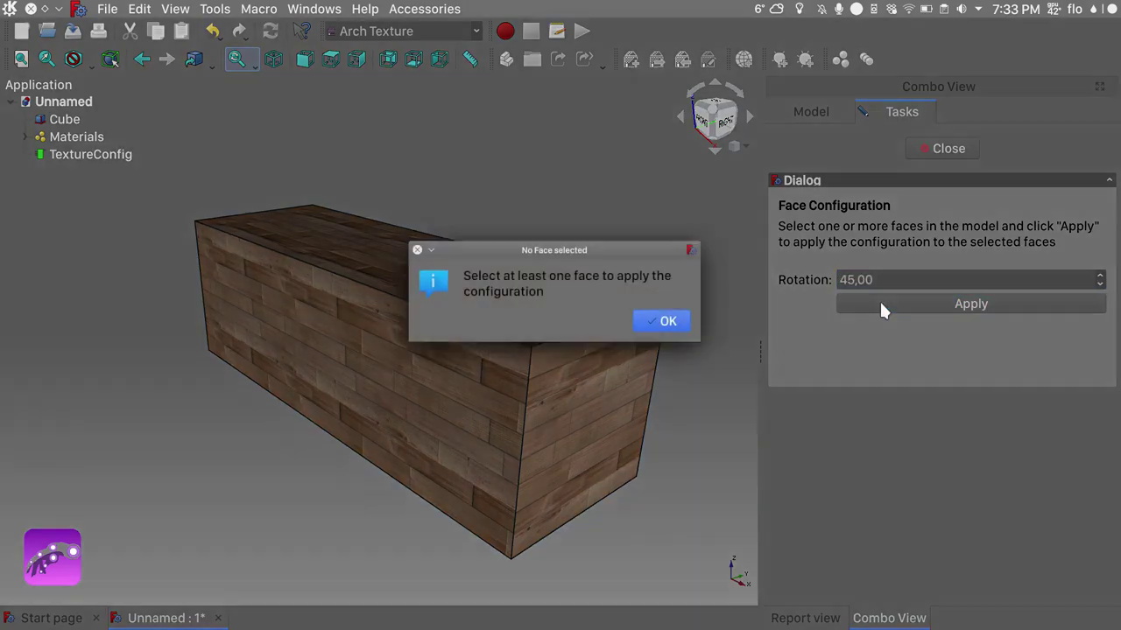
left_click(652, 322)
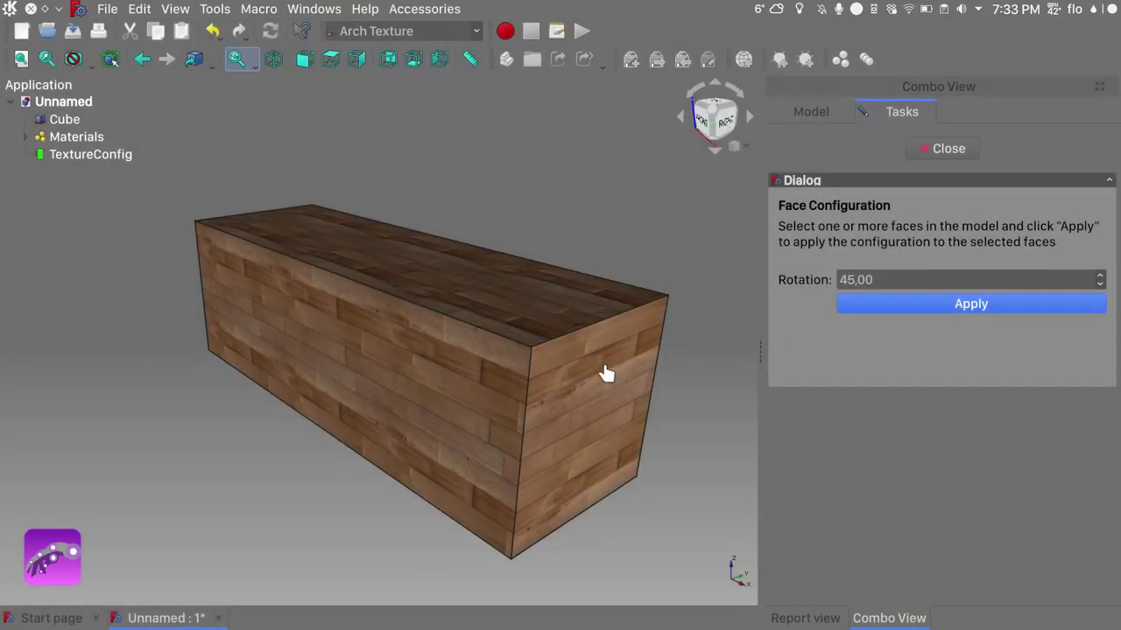
left_click(858, 307)
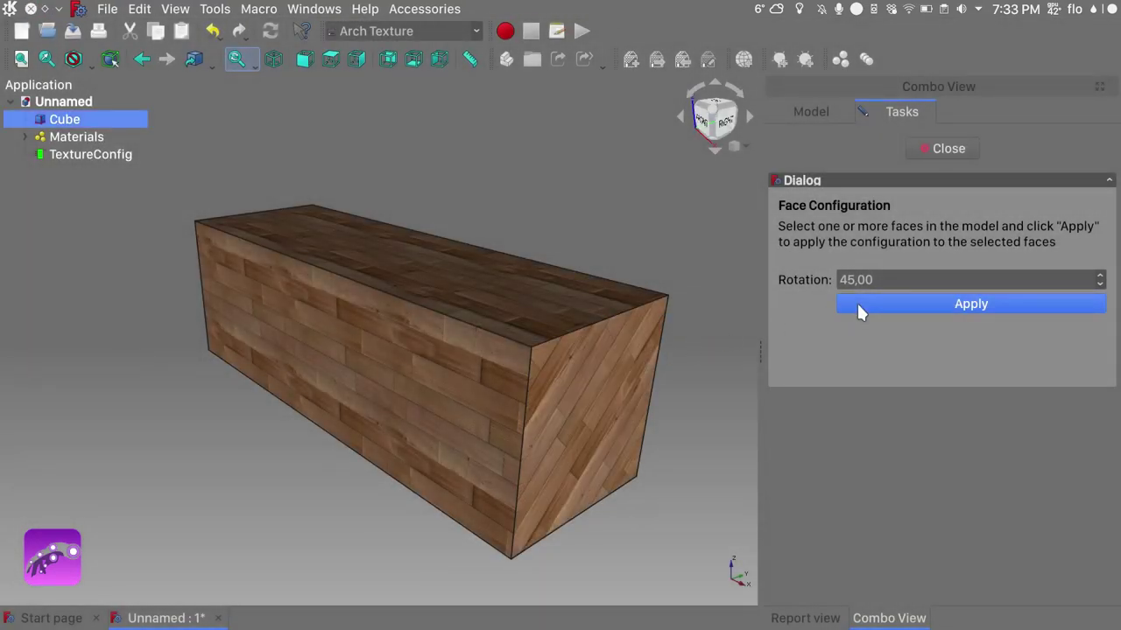
middle_click_drag(711, 412, 594, 437)
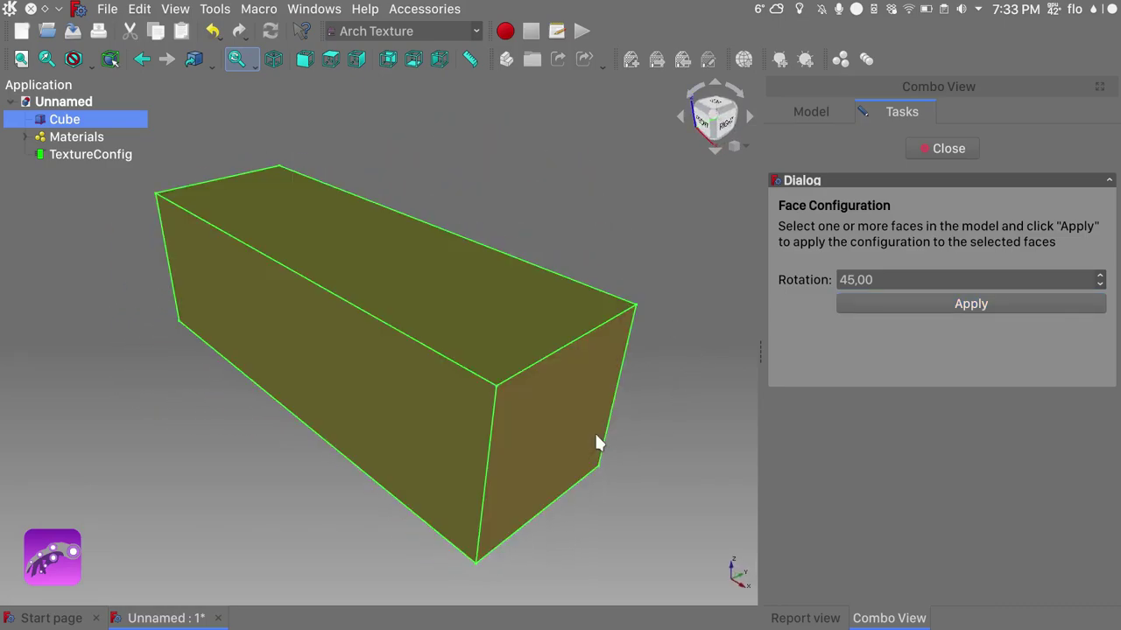
Apply the same 45° rotation to the box's top face
left_click(662, 362)
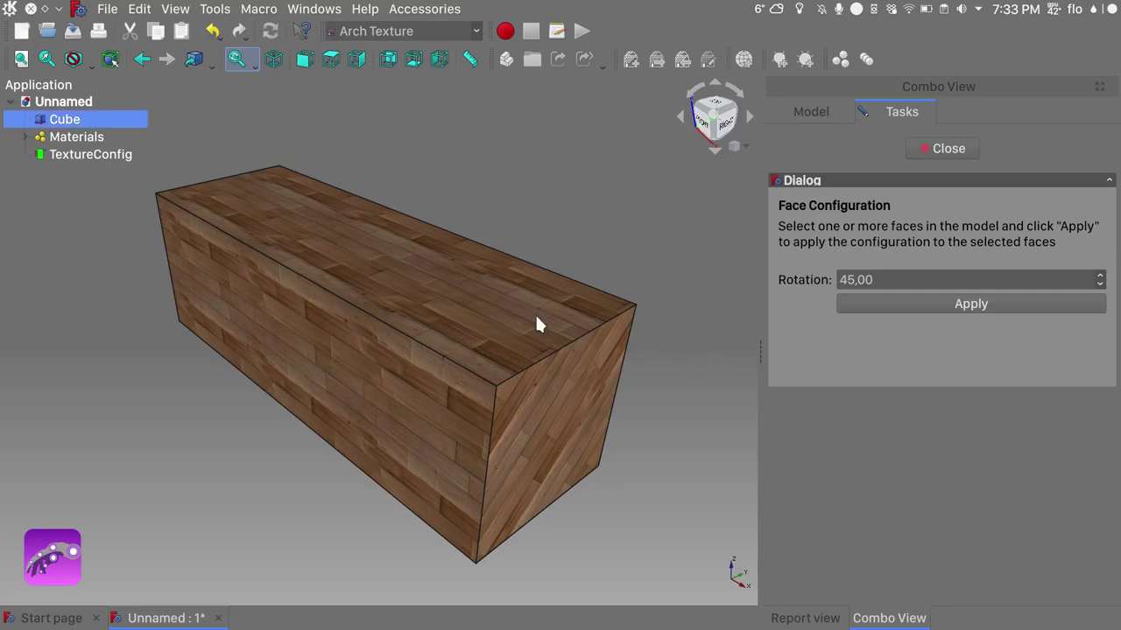
left_click(872, 298)
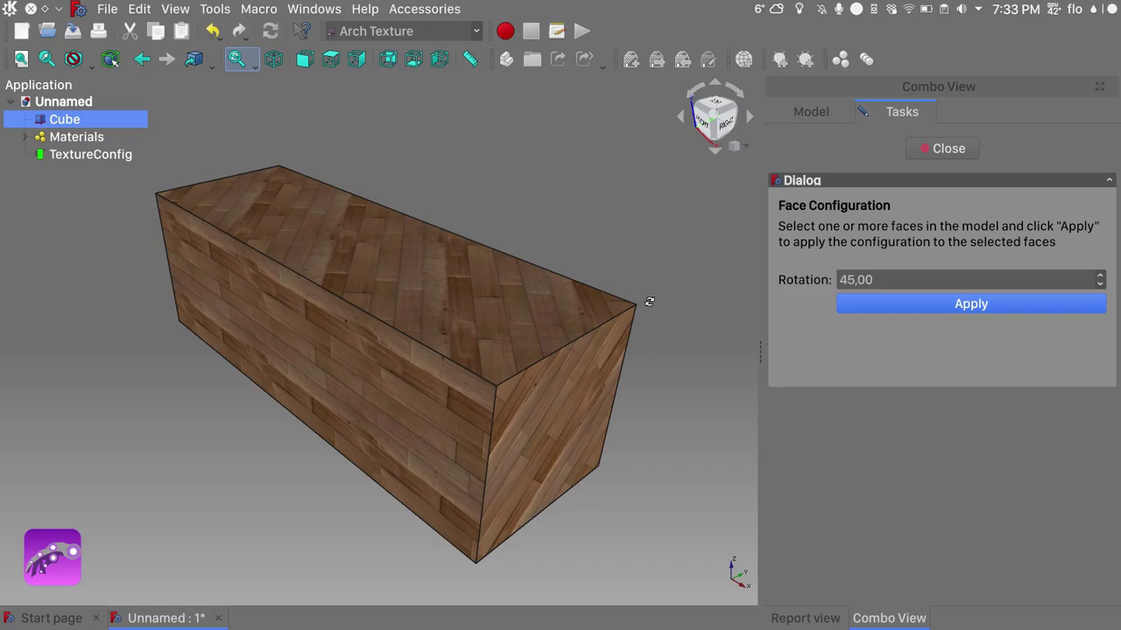
middle_click_drag(649, 301, 701, 274)
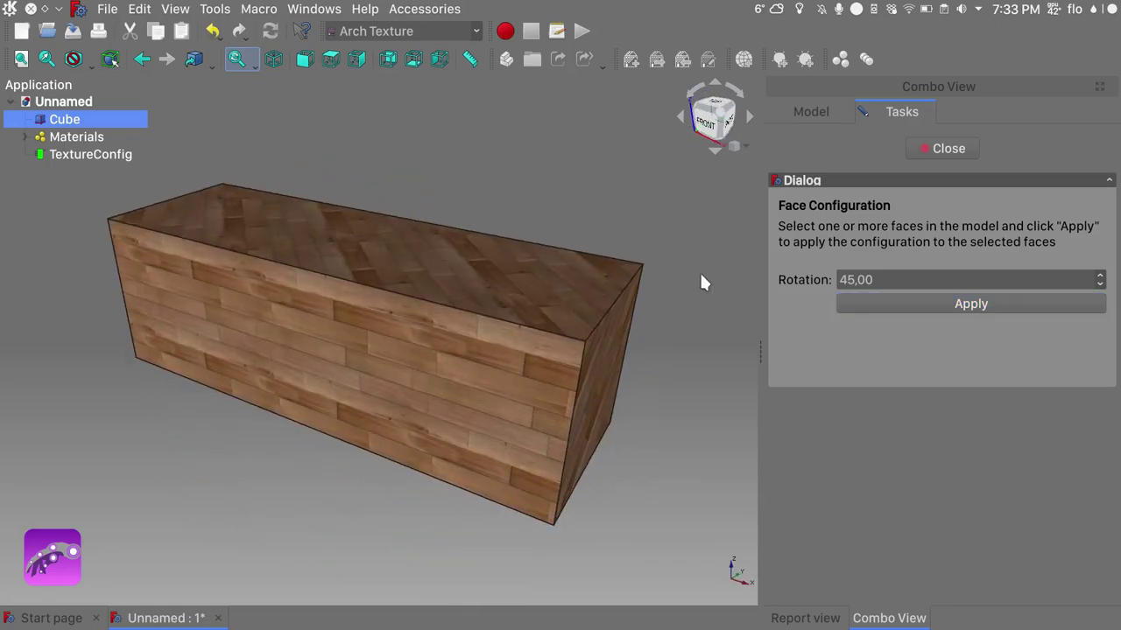